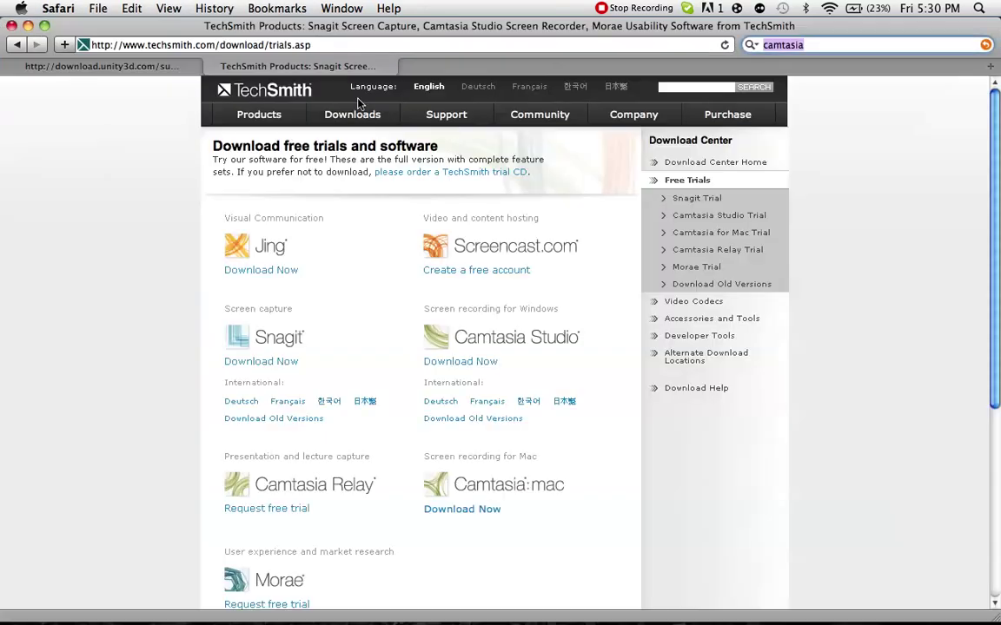
# Switch back to the TechSmith downloads tab and search the web for 'untiy'.
pyautogui.click(145, 67)
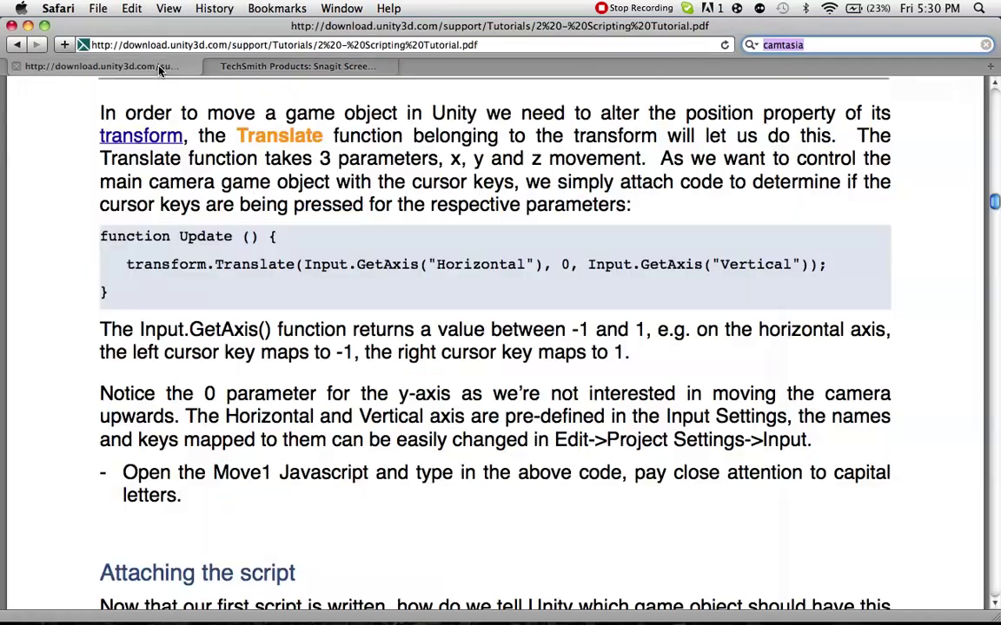
pyautogui.click(346, 68)
pyautogui.write('un')
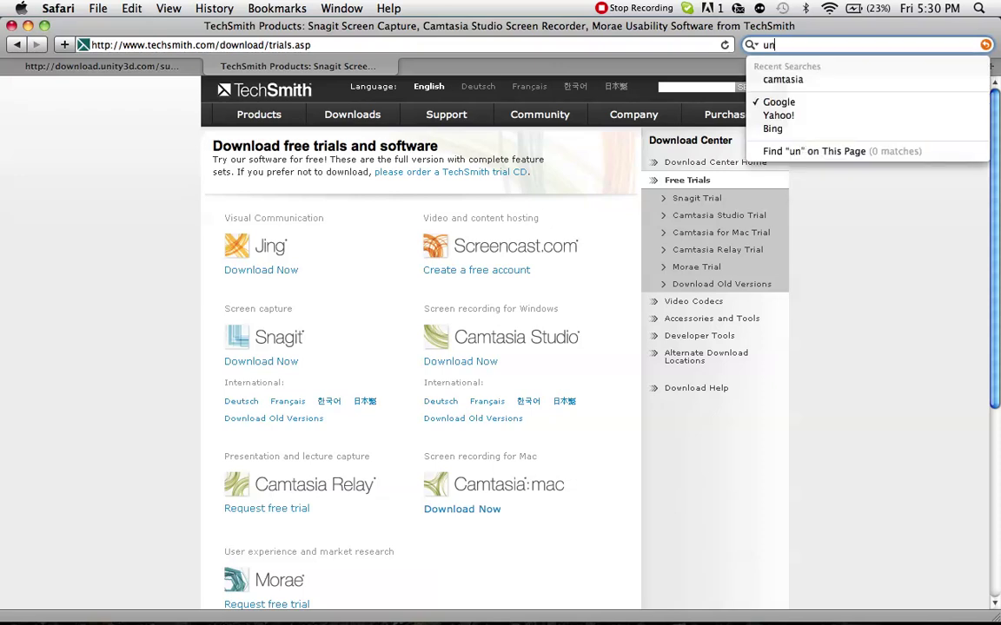
pyautogui.write('tiy')
pyautogui.press('Return')
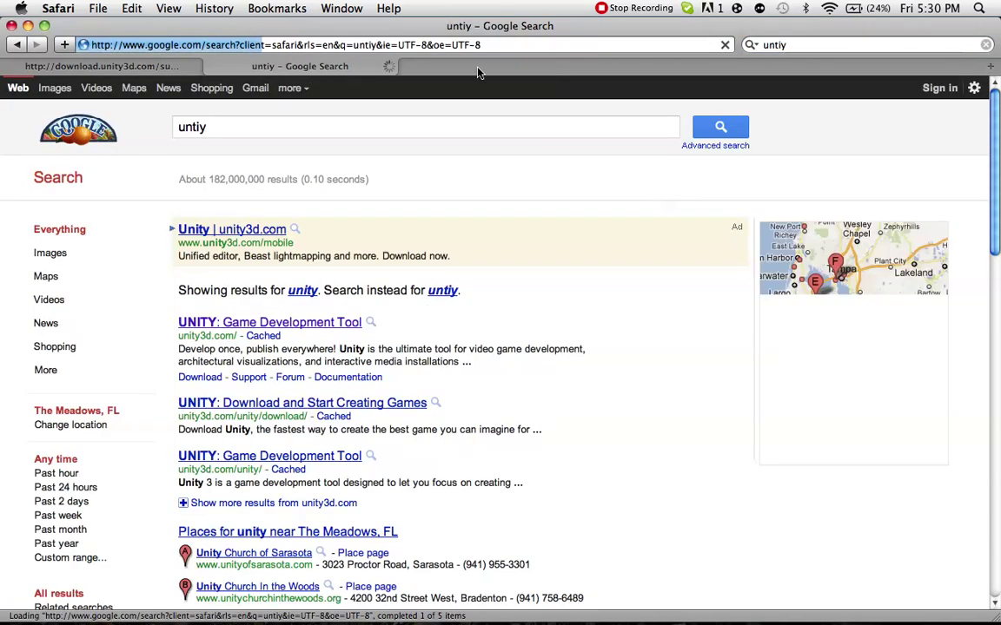
# Correct the search term to 'unity', rerun the search and skim the results.
pyautogui.doubleClick(380, 131)
pyautogui.write('unity')
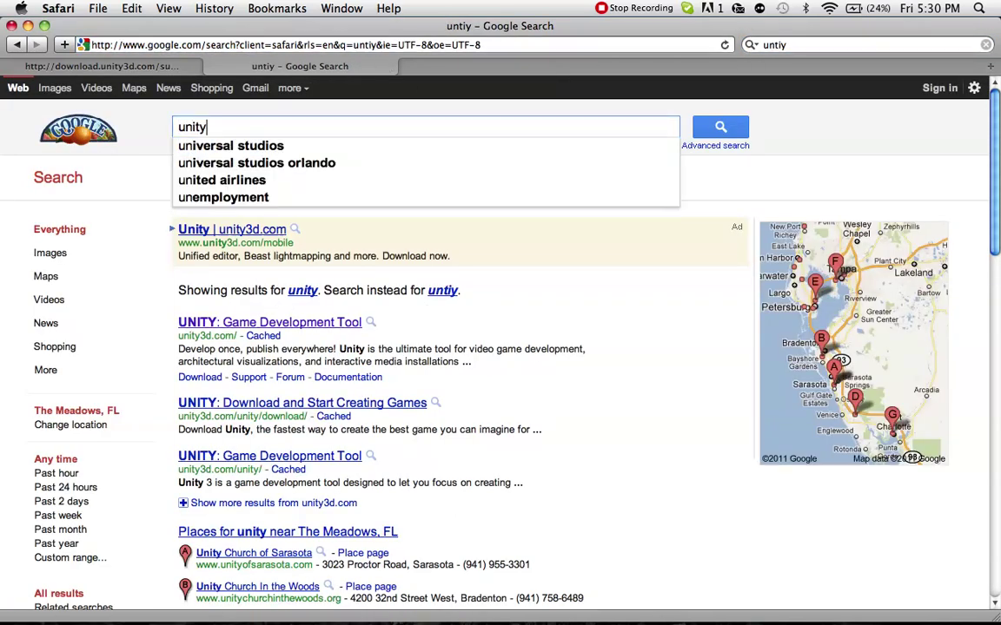
pyautogui.press('Return')
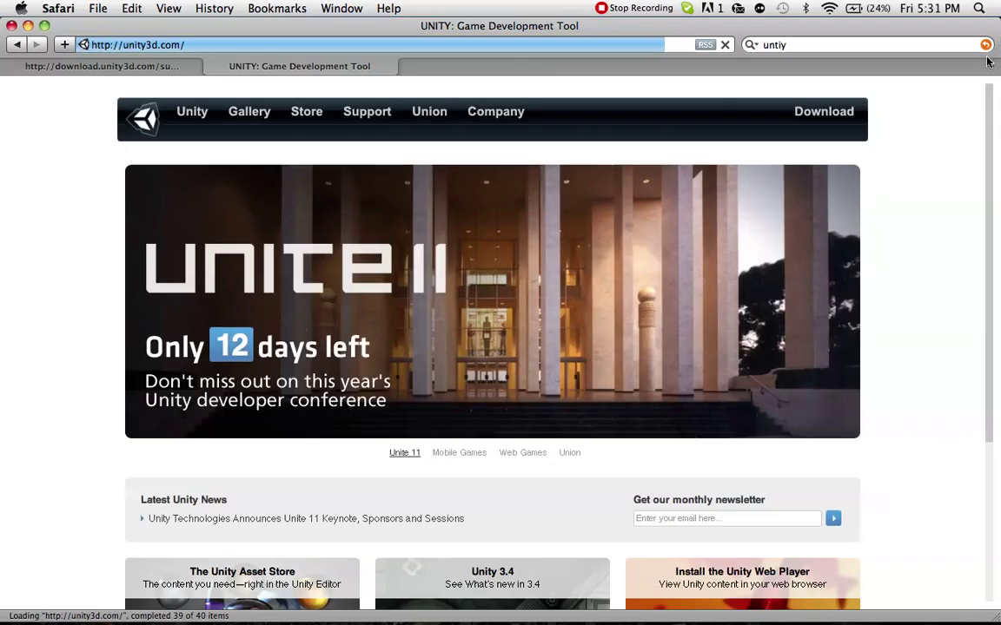
pyautogui.scroll(-3, 998, 201)
pyautogui.scroll(3, 998, 200)
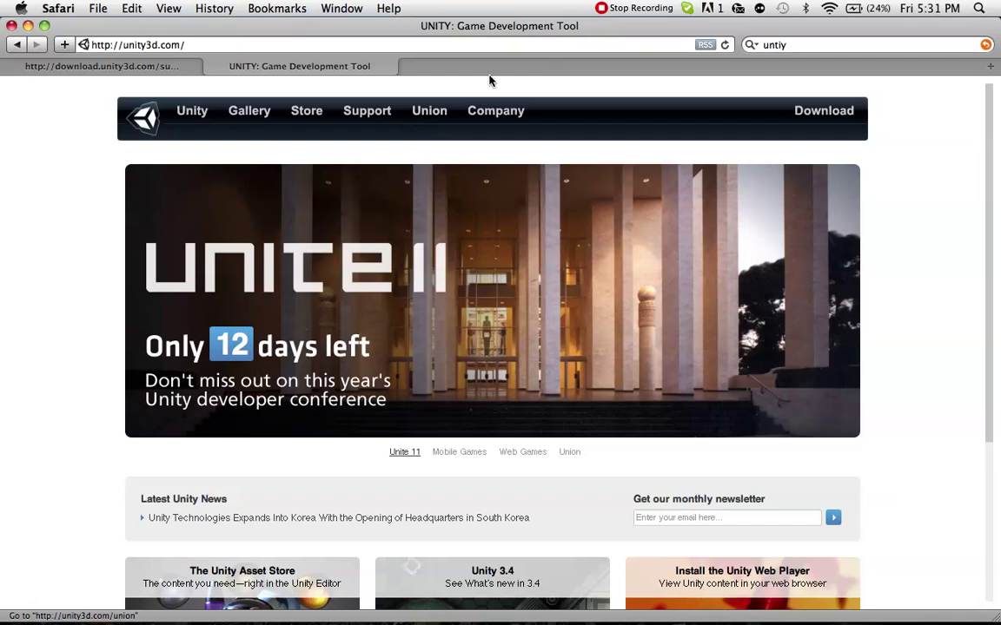
# View the unity3d.com Buy Unity 3 store page, then minimize Safari.
pyautogui.click(309, 111)
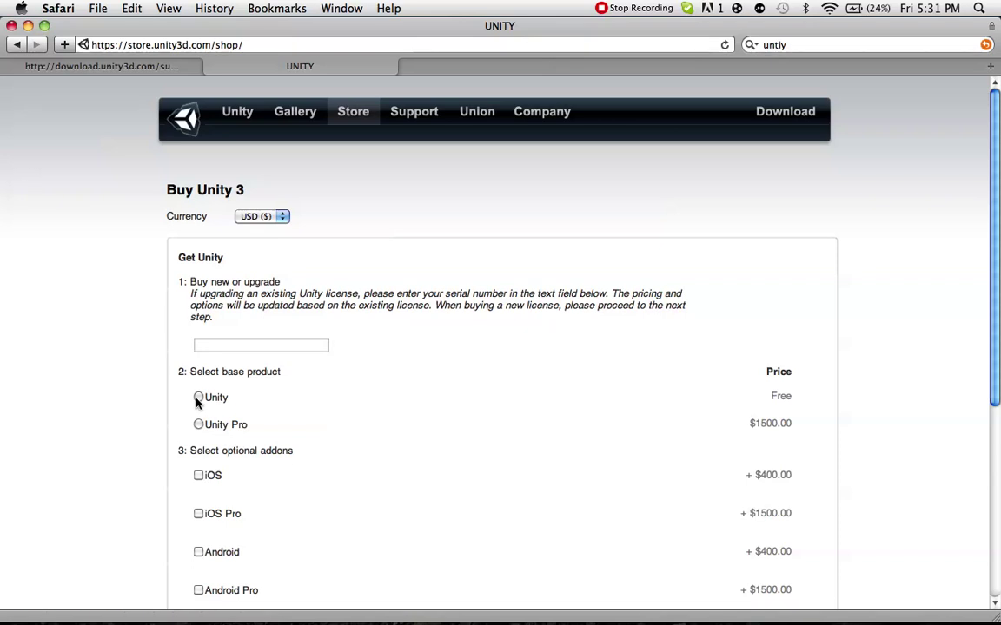
pyautogui.click(28, 26)
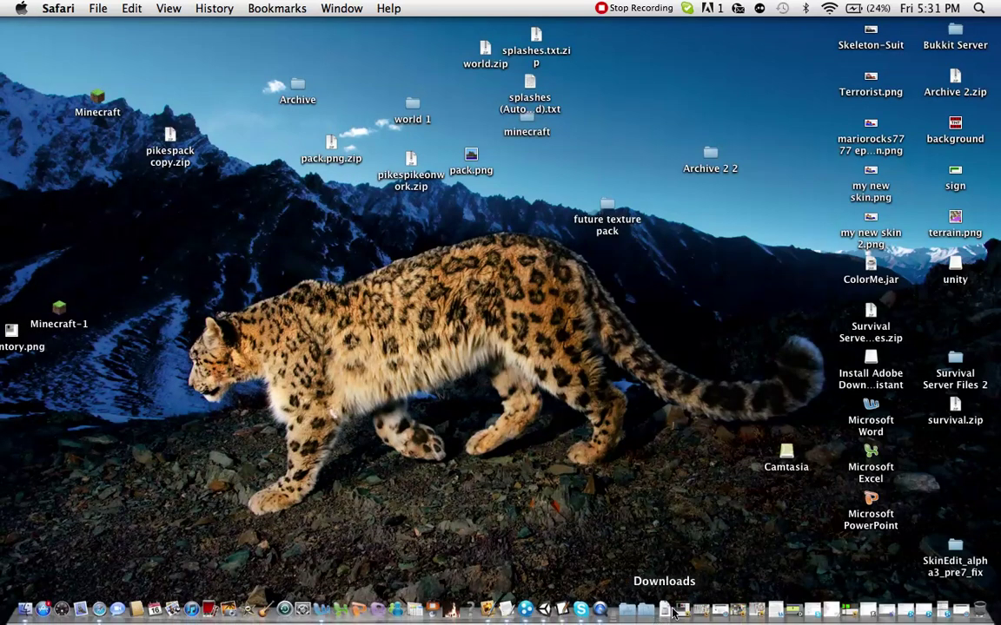
pyautogui.moveTo(521, 622)
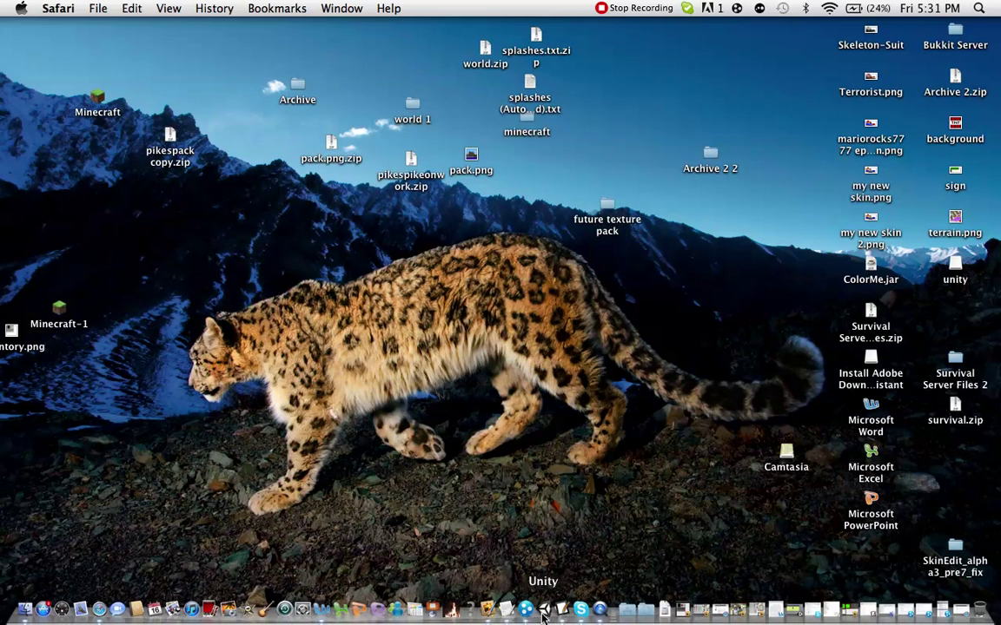
# Restore the Unity window, glance at the Terrain menu, and select the Terrain object.
pyautogui.click(543, 619)
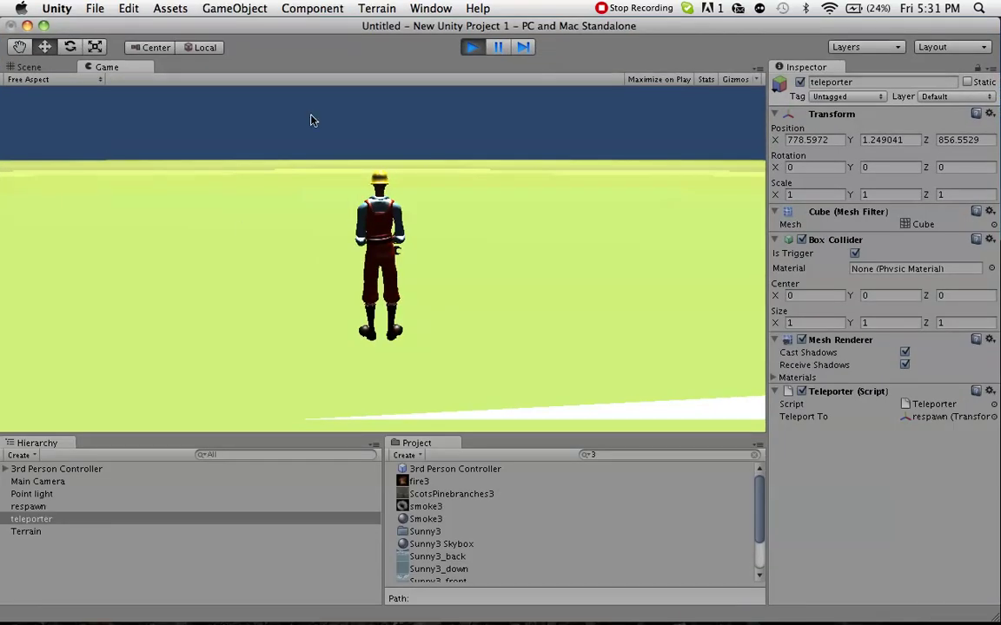
pyautogui.click(373, 8)
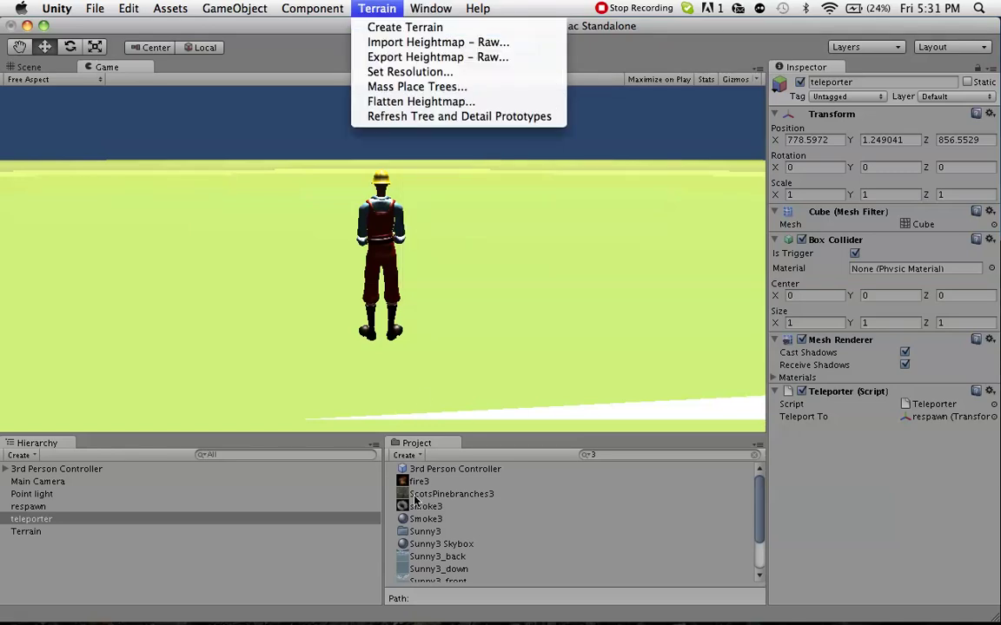
pyautogui.click(101, 496)
pyautogui.click(27, 531)
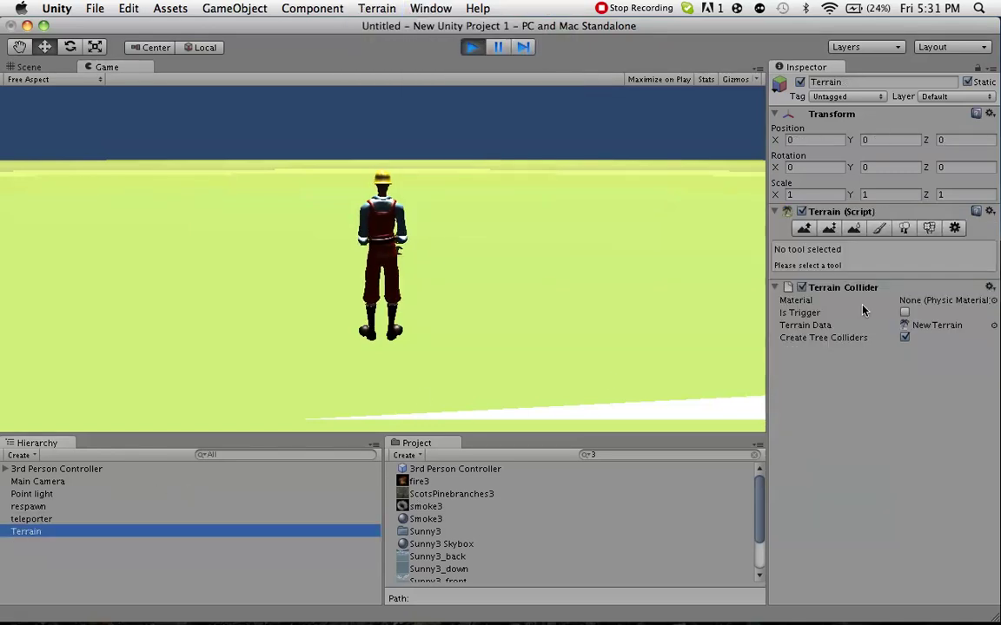
# Open the Paint Texture tool's Add Texture dialog, then cancel without adding a texture.
pyautogui.click(879, 227)
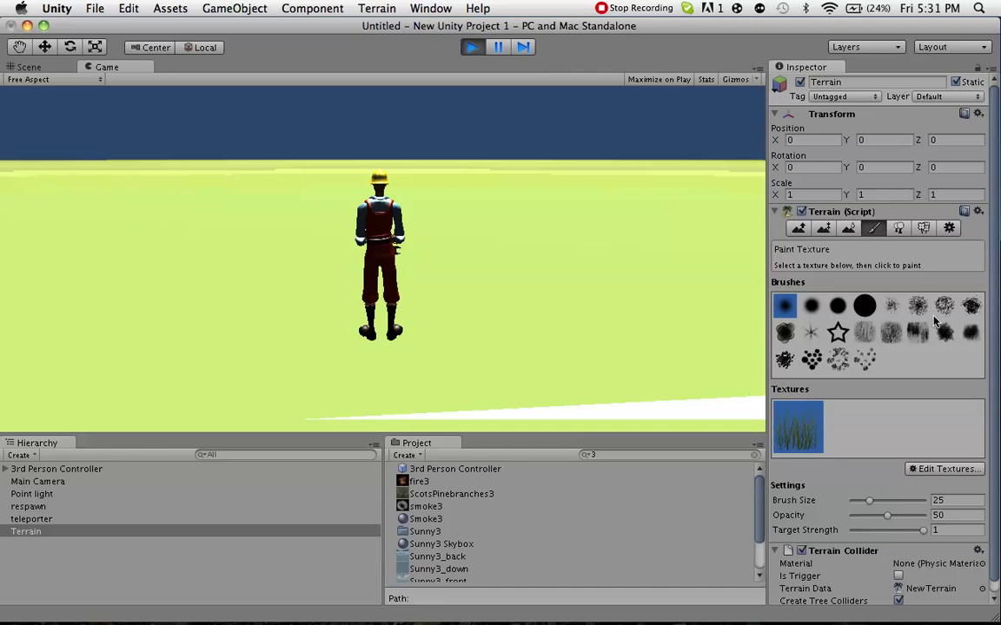
pyautogui.click(925, 469)
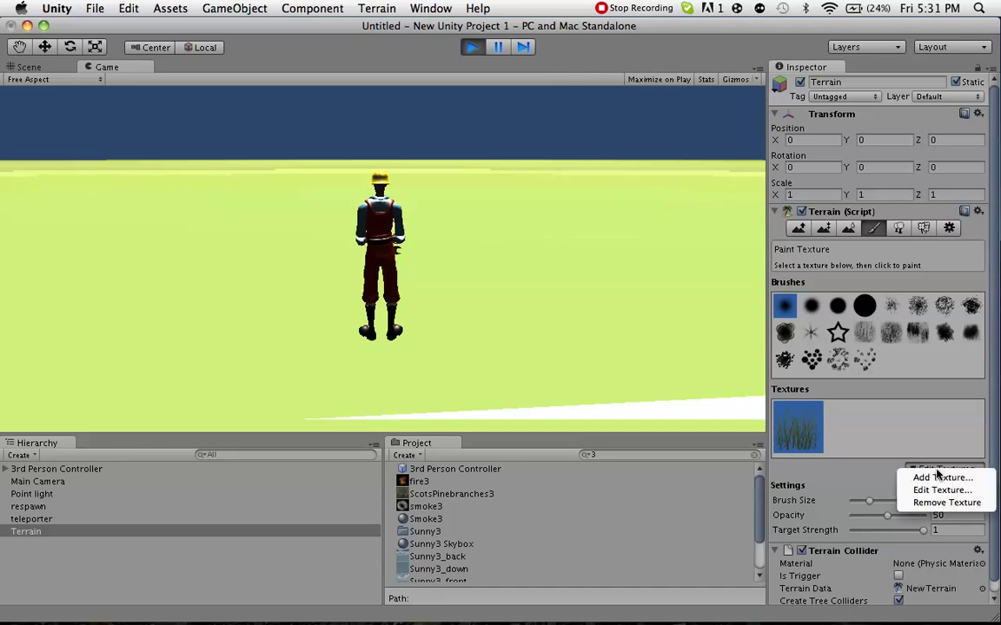
pyautogui.click(934, 478)
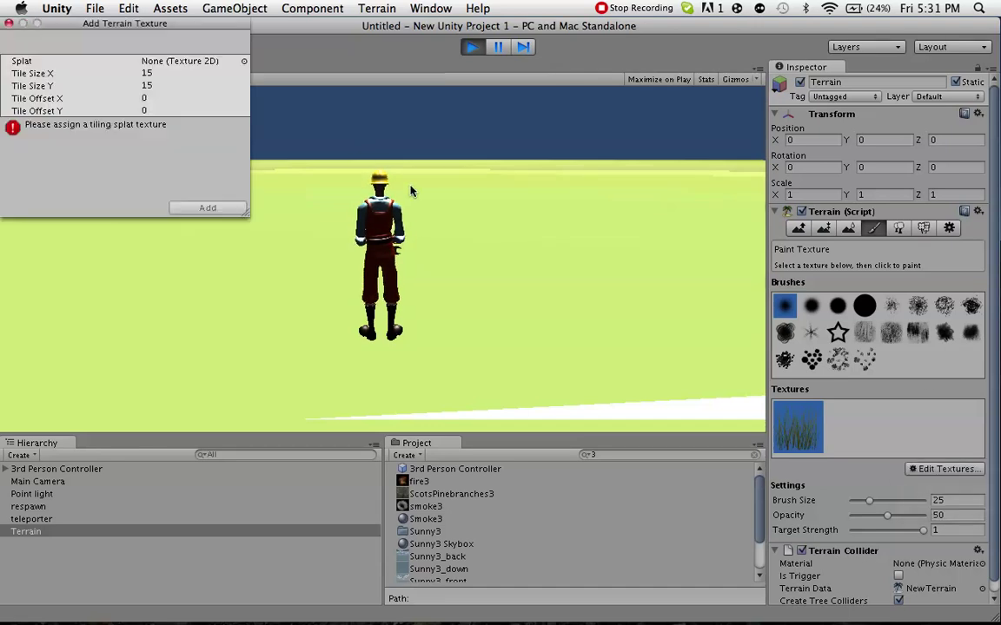
pyautogui.click(246, 63)
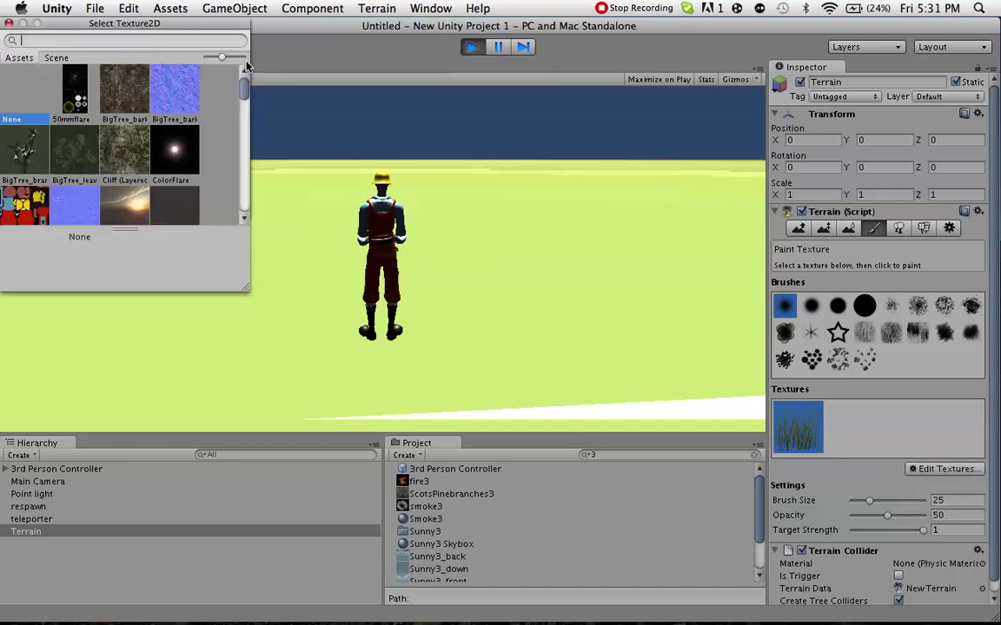
pyautogui.click(8, 25)
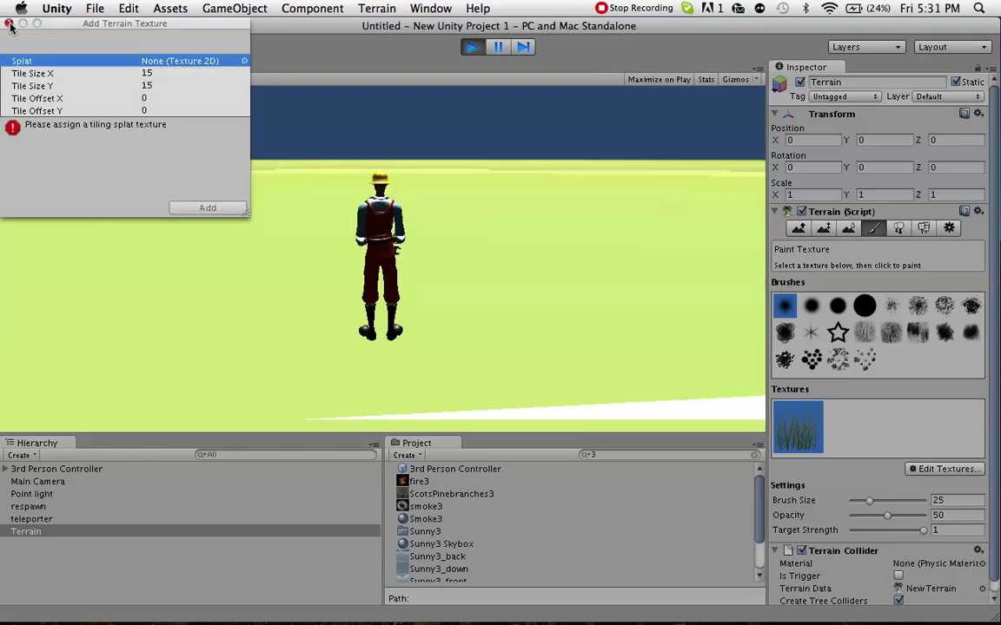
pyautogui.click(8, 24)
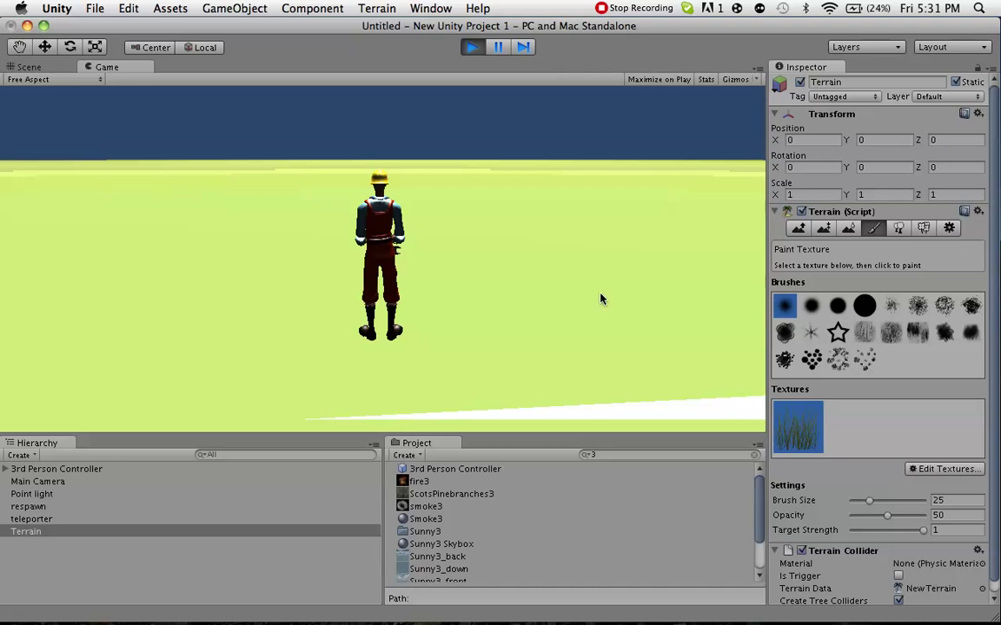
# Walk the character around and behind the two white cubes, then stop Play mode.
pyautogui.press('Down')
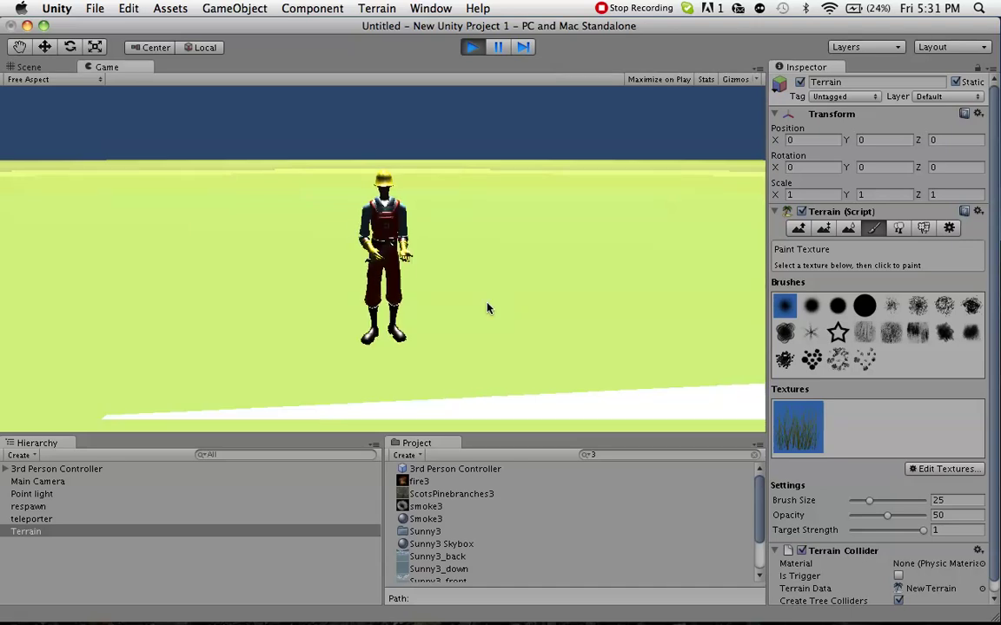
pyautogui.press('Left')
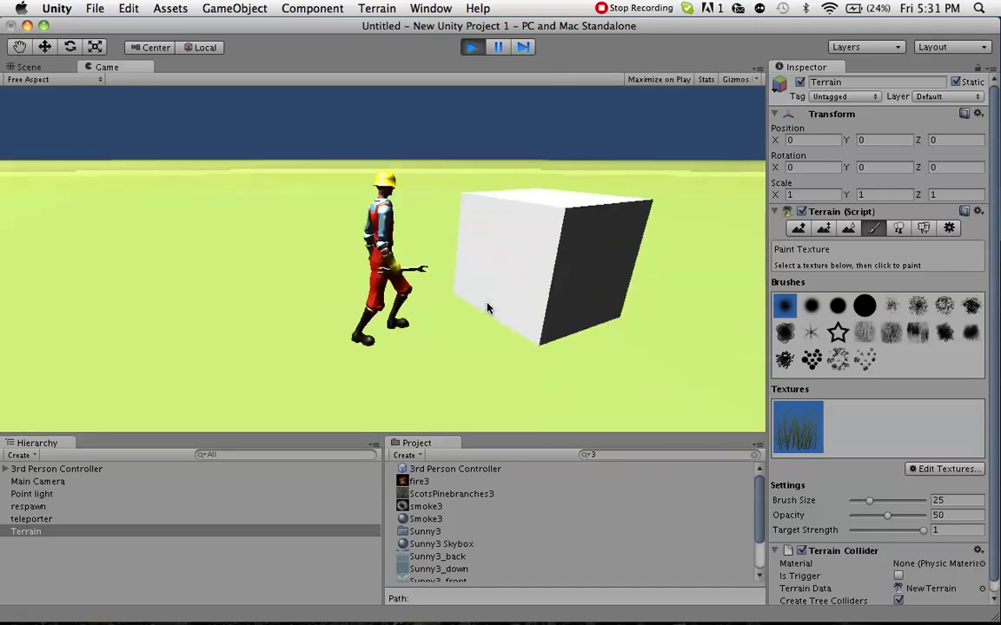
pyautogui.press('Up')
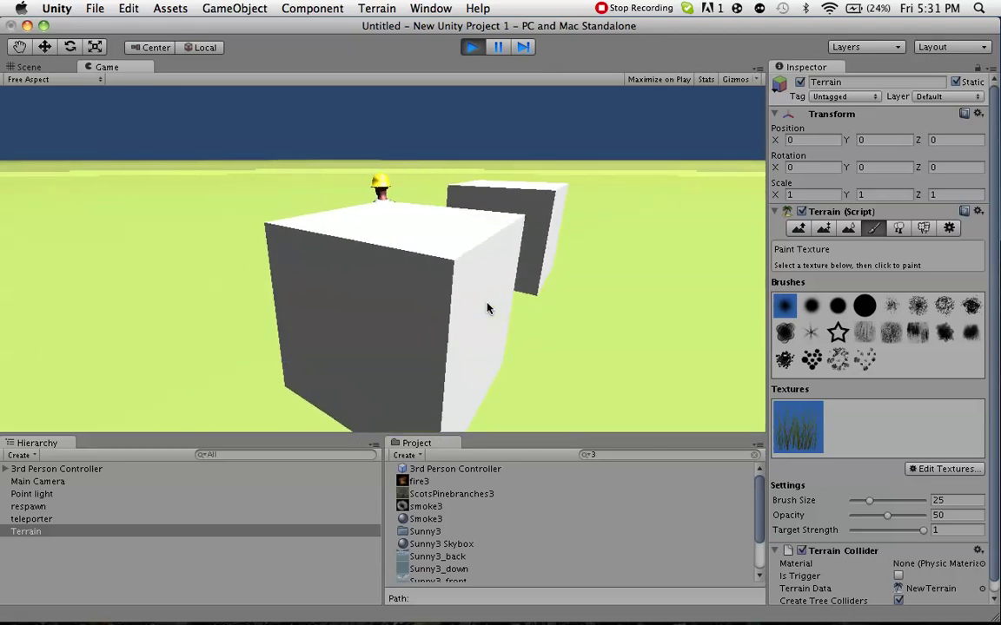
pyautogui.press('Down')
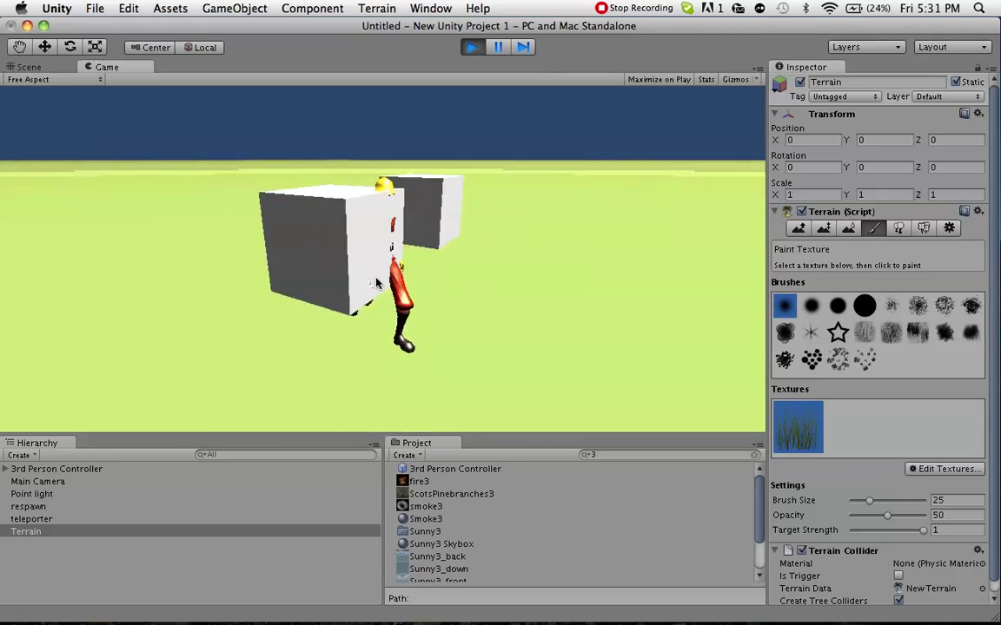
pyautogui.press('Left')
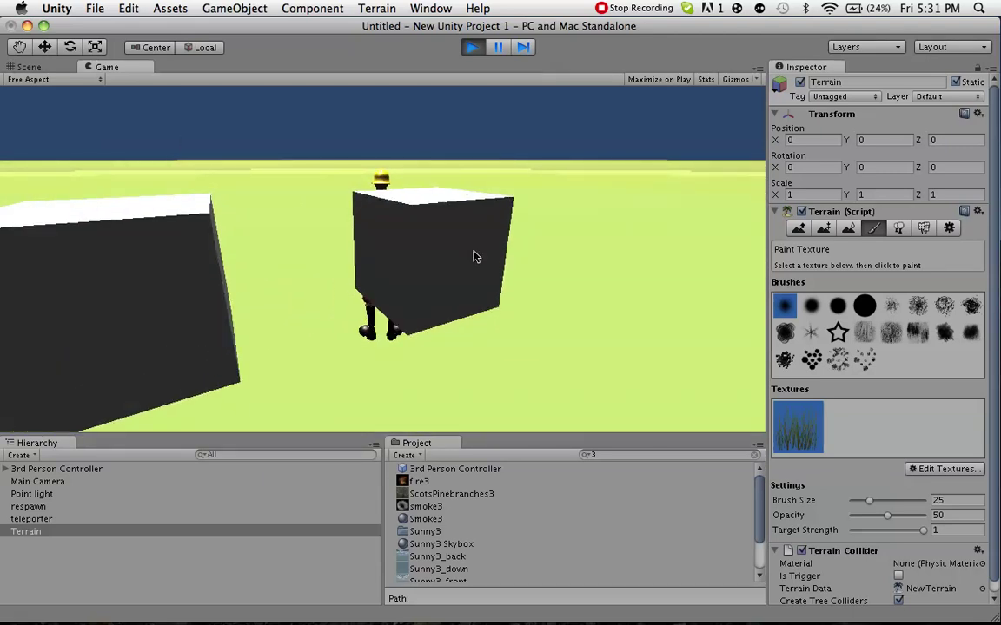
pyautogui.click(475, 50)
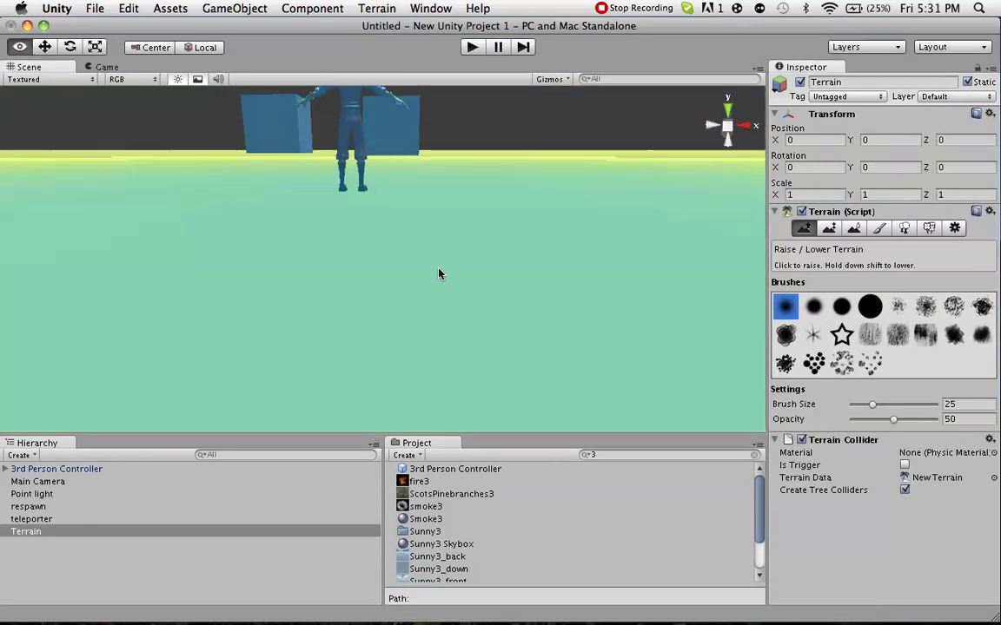
# Move the respawn cube along X to the right of the character.
pyautogui.keyDown('alt'); pyautogui.moveTo(445, 327); pyautogui.dragTo(432, 262); pyautogui.keyUp('alt')
pyautogui.scroll(5, 431, 262)
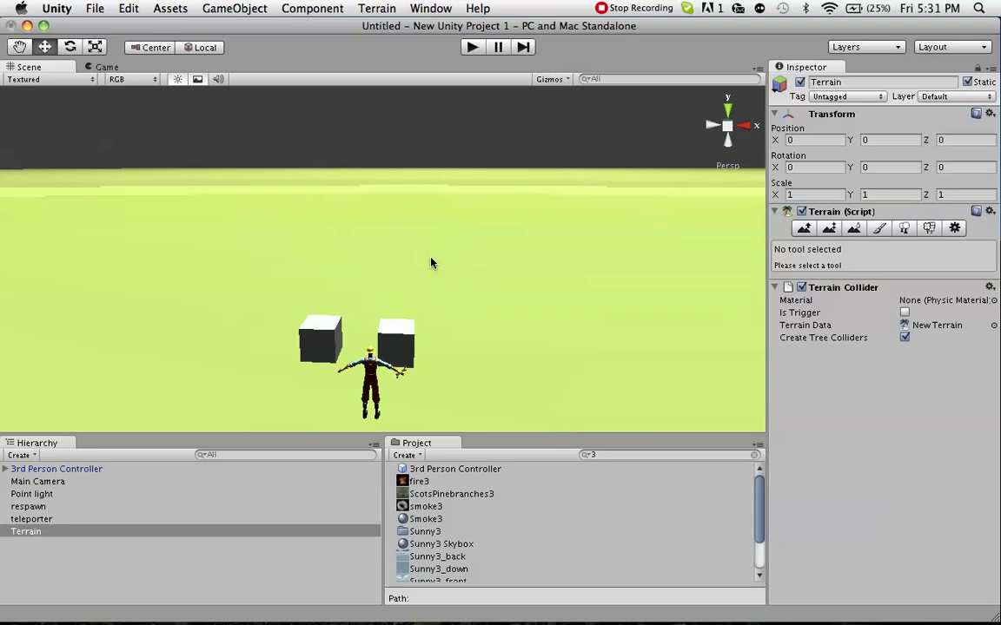
pyautogui.scroll(-5, 432, 262)
pyautogui.scroll(5, 380, 283)
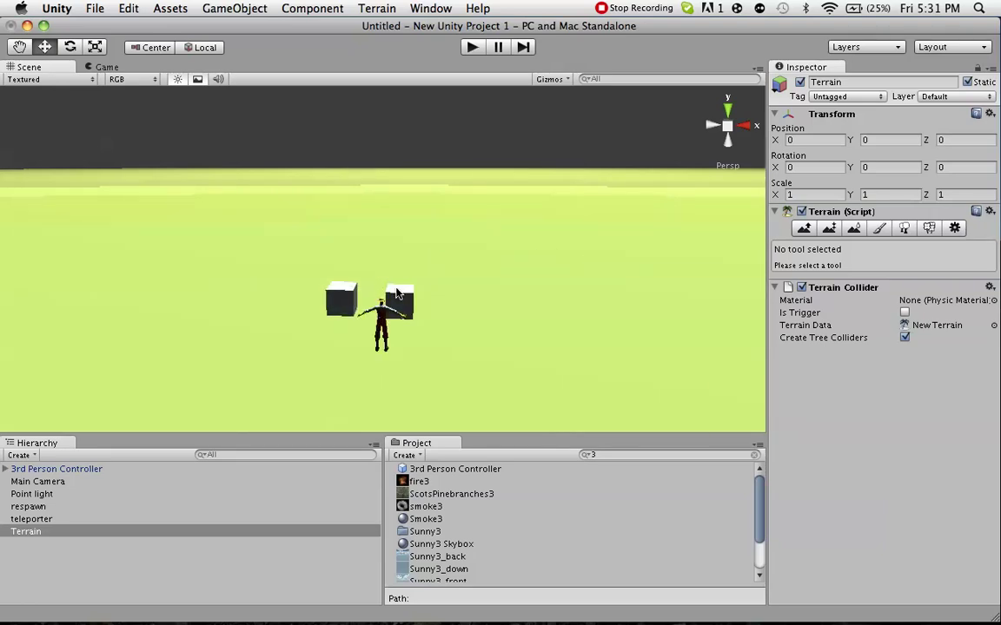
pyautogui.click(398, 300)
pyautogui.moveTo(458, 301); pyautogui.dragTo(512, 304)
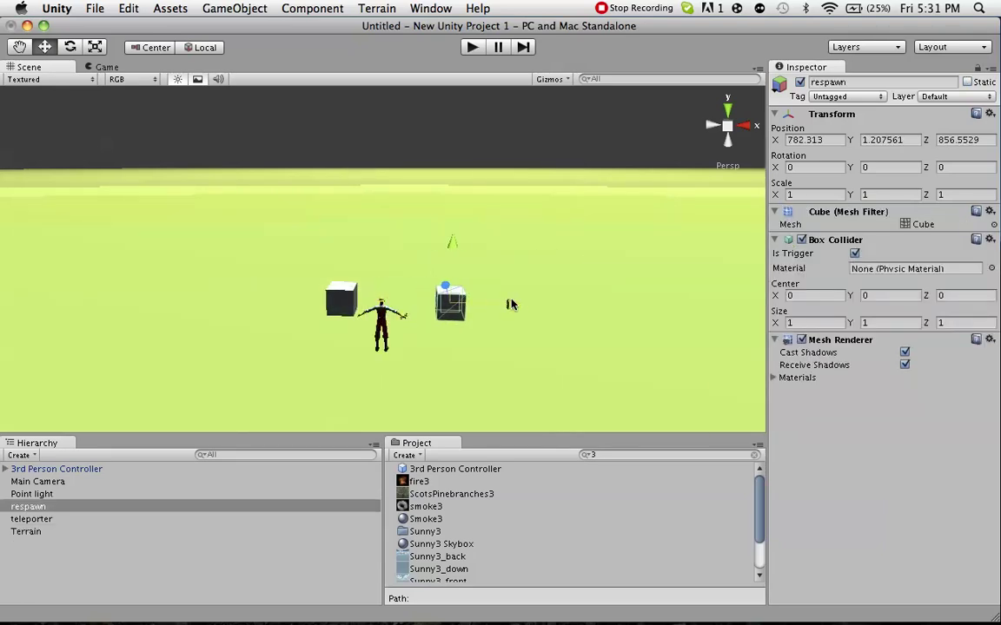
# Move the teleporter cube left of the character, then play and walk toward it.
pyautogui.click(340, 300)
pyautogui.moveTo(402, 300); pyautogui.dragTo(330, 301)
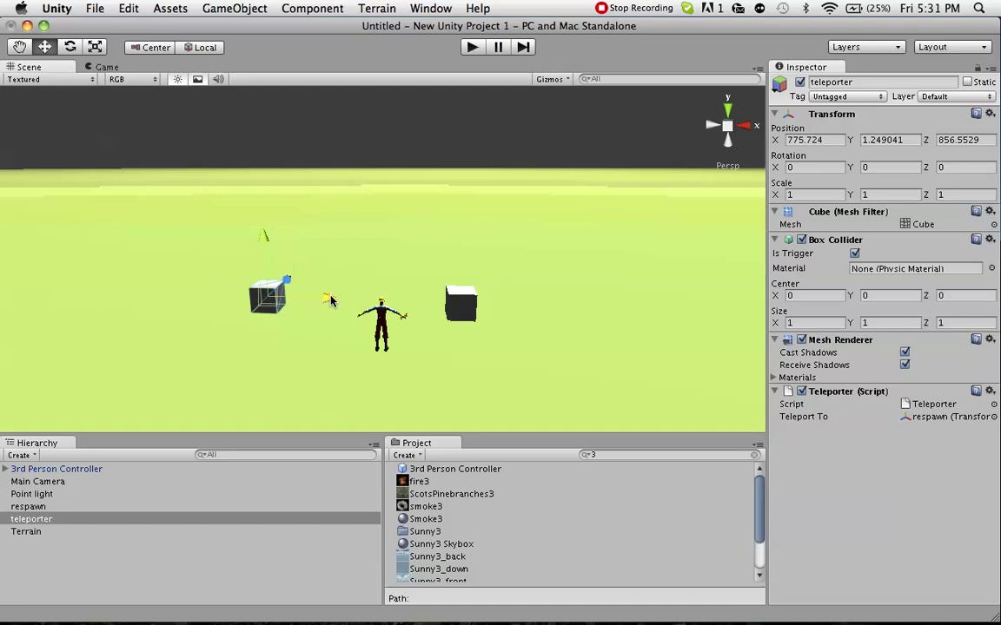
pyautogui.click(472, 47)
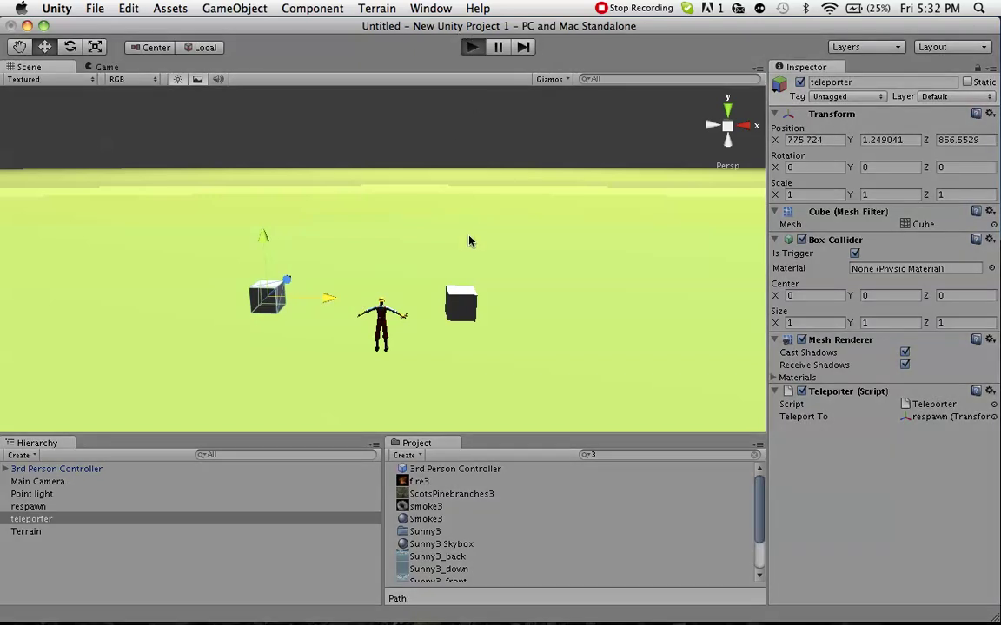
pyautogui.press('Up')
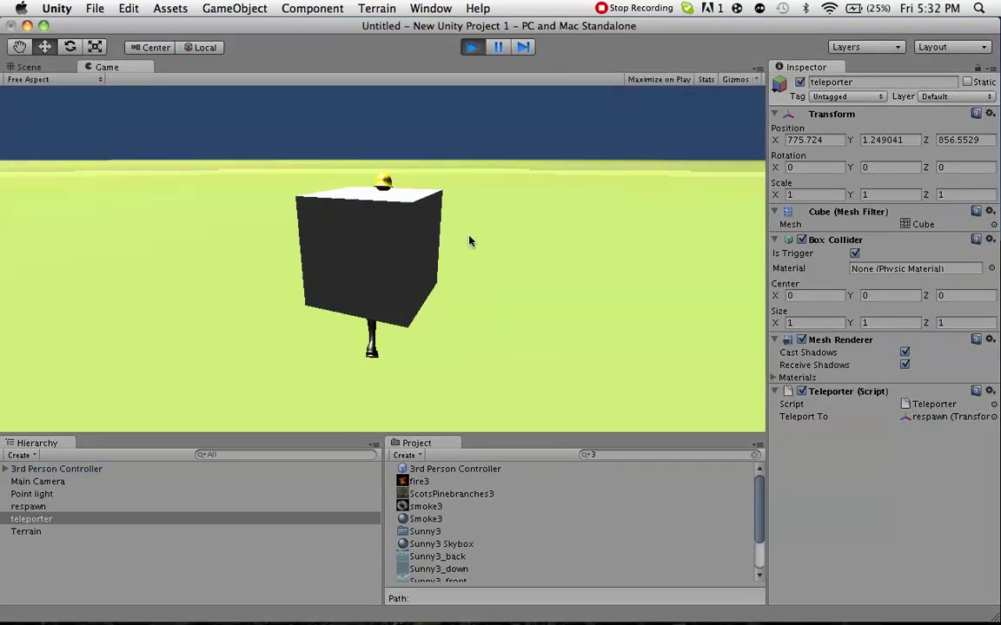
# Walk the character out from behind the cube and onto its top, then stop playing.
pyautogui.press('Left')
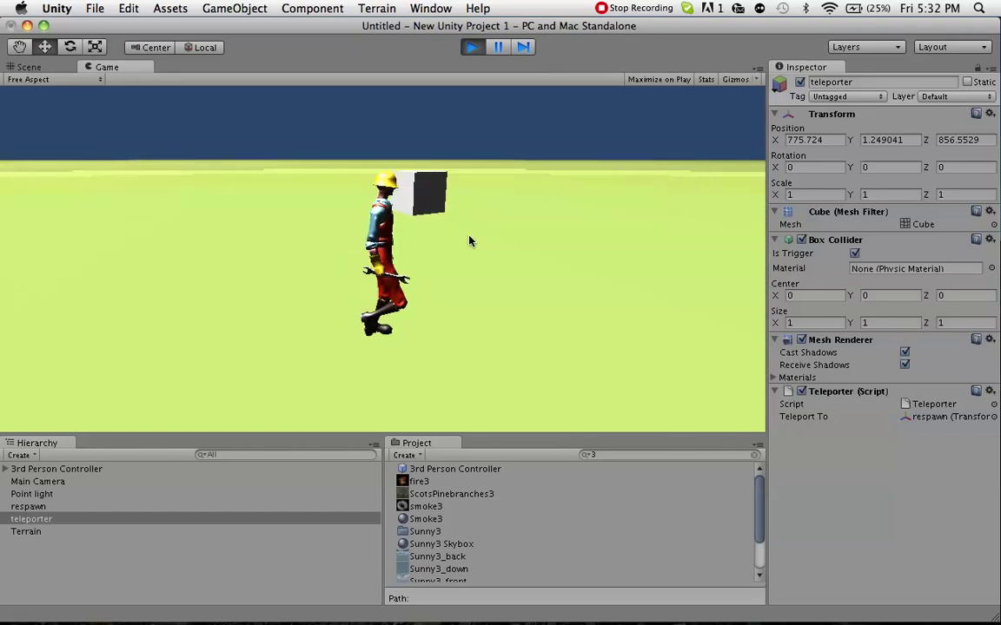
pyautogui.press('Up')
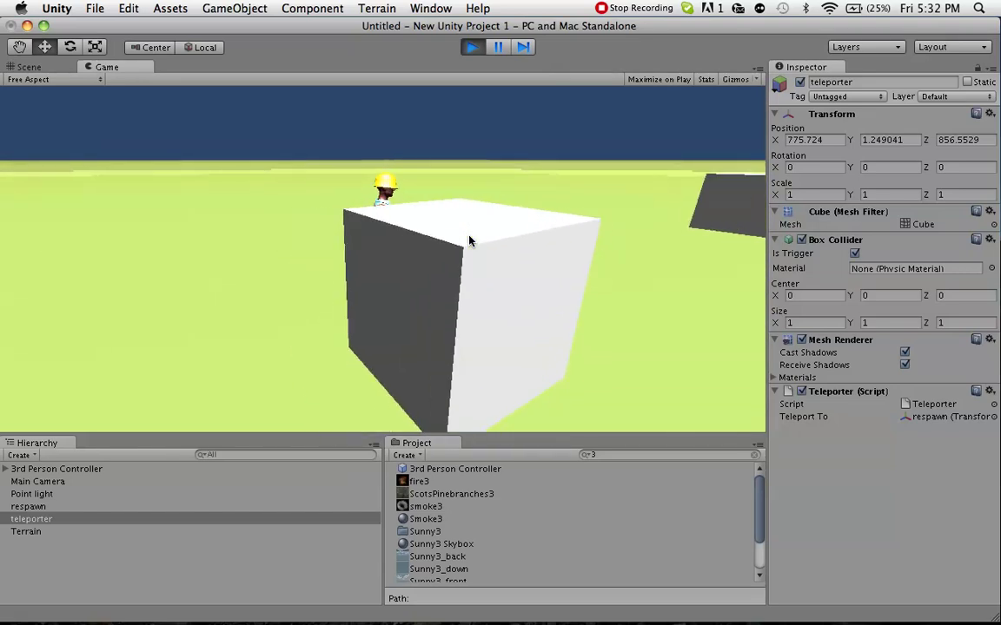
pyautogui.press('Up')
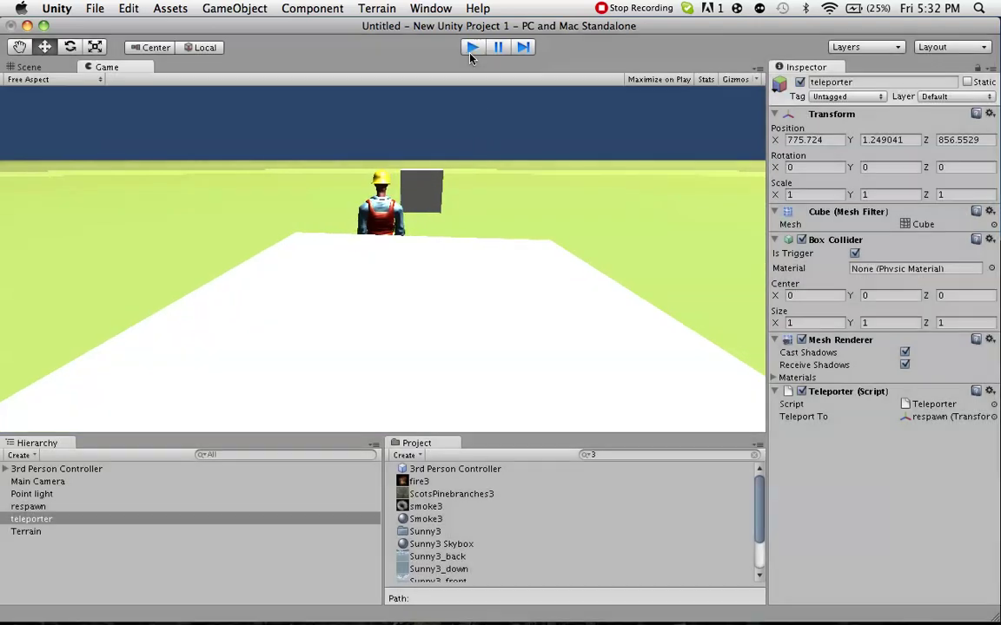
pyautogui.click(471, 46)
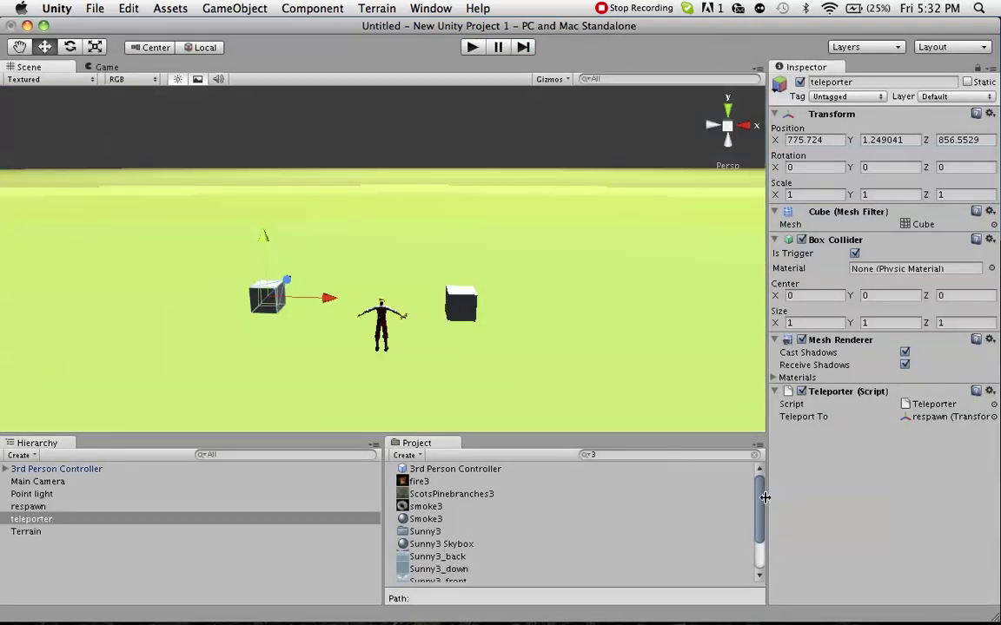
# Clear the Project search, show the Teleporter script's code, and browse Assets > Create.
pyautogui.moveTo(764, 497); pyautogui.dragTo(760, 538)
pyautogui.scroll(-3, 760, 539)
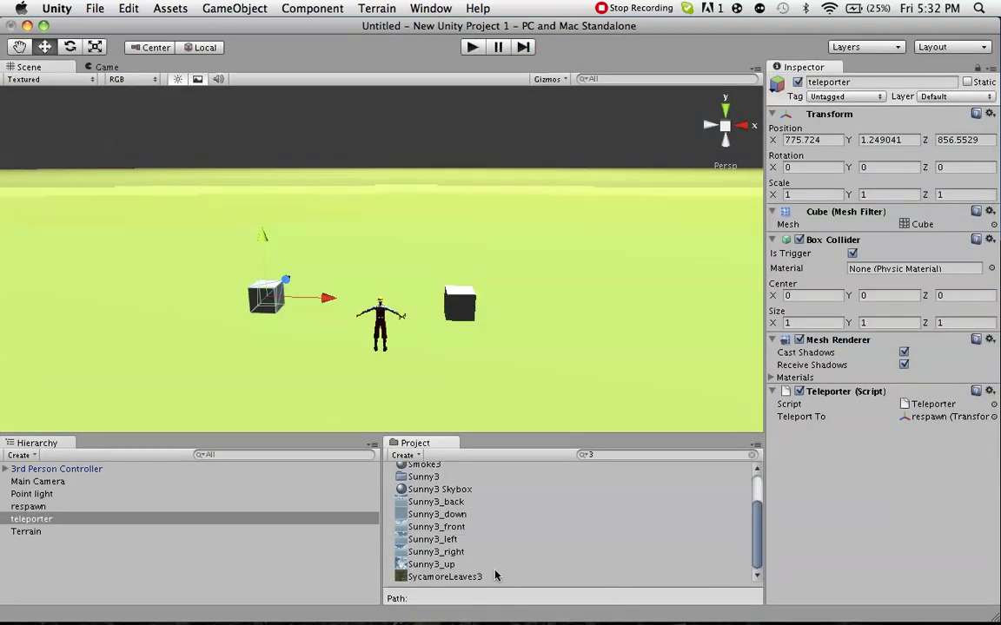
pyautogui.scroll(3, 531, 470)
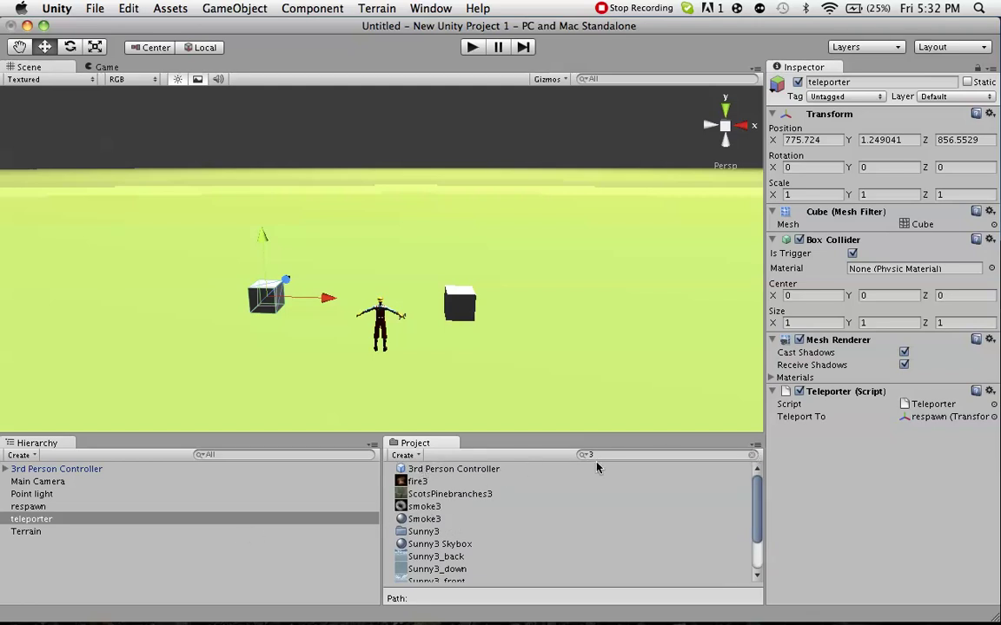
pyautogui.press('BackSpace')
pyautogui.click(480, 495)
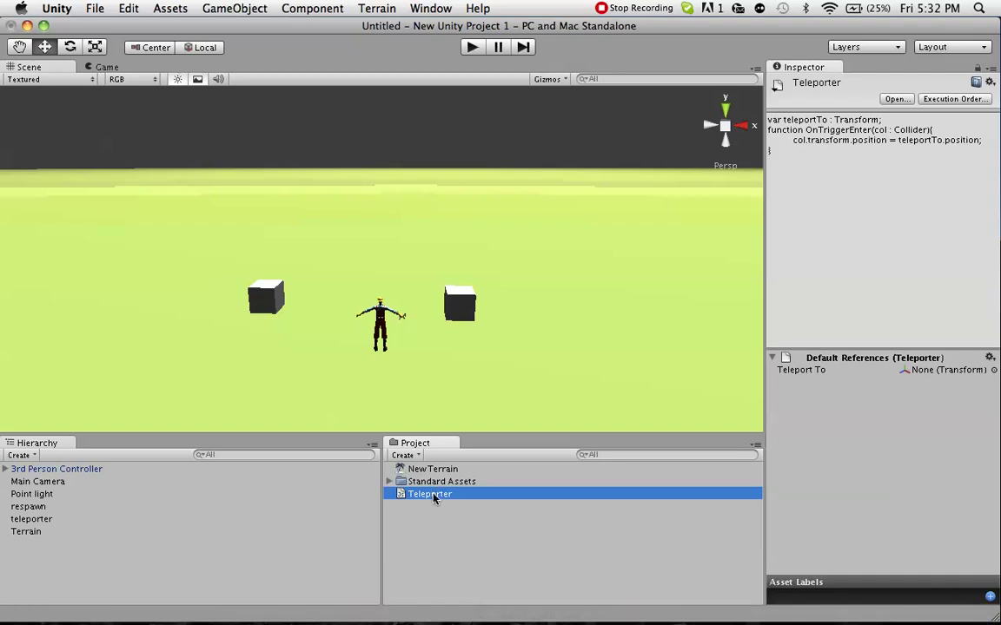
pyautogui.click(234, 7)
pyautogui.moveTo(170, 8)
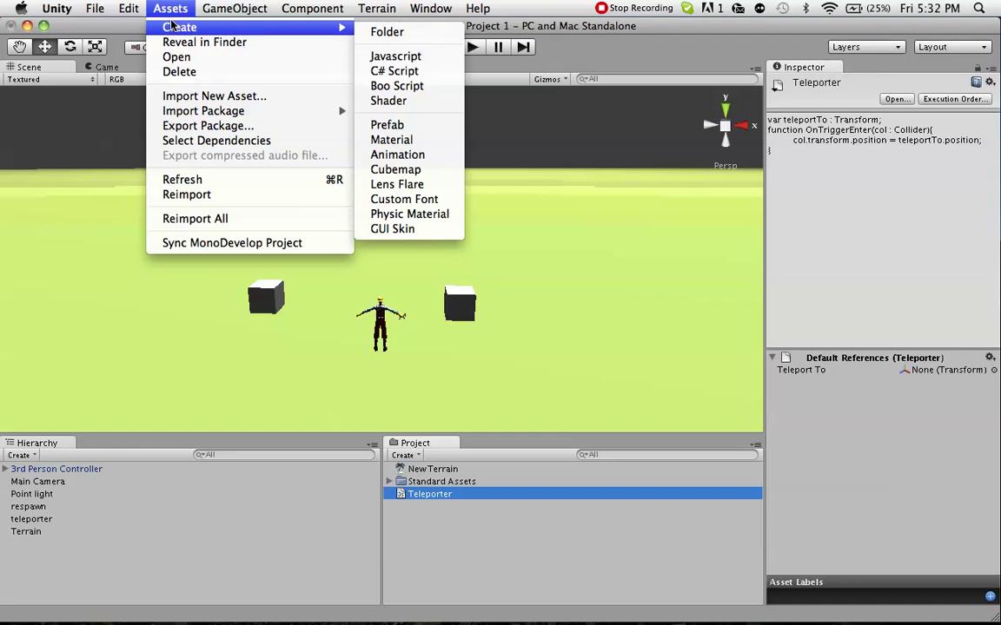
pyautogui.moveTo(180, 27)
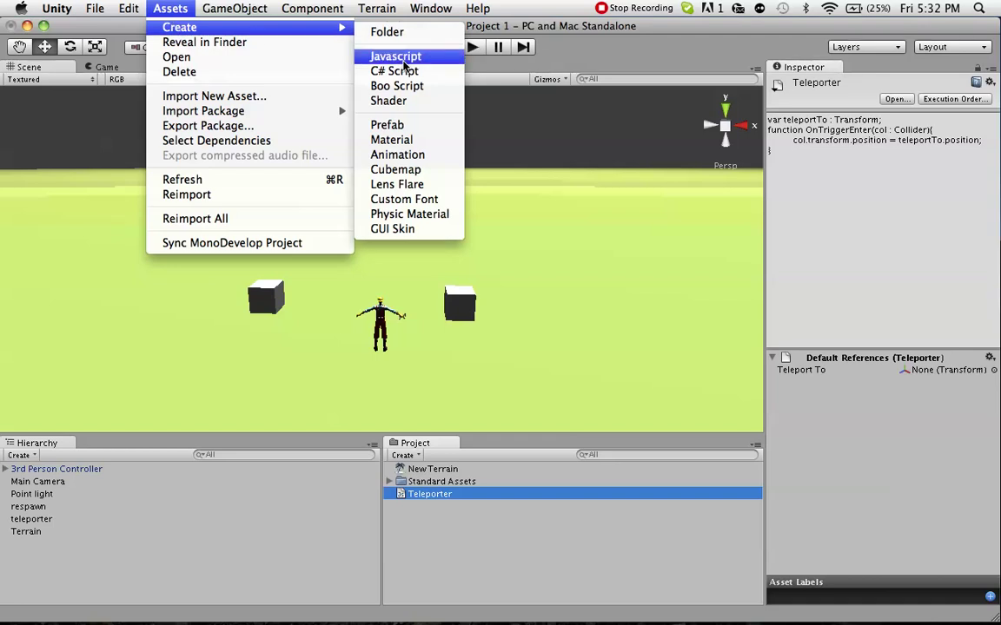
pyautogui.click(164, 5)
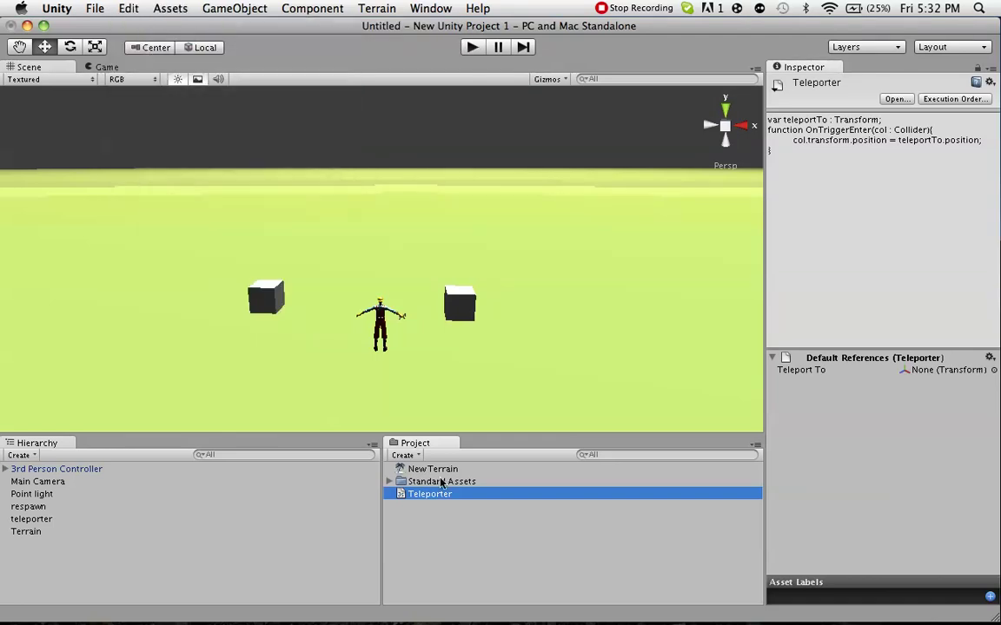
pyautogui.moveTo(599, 611)
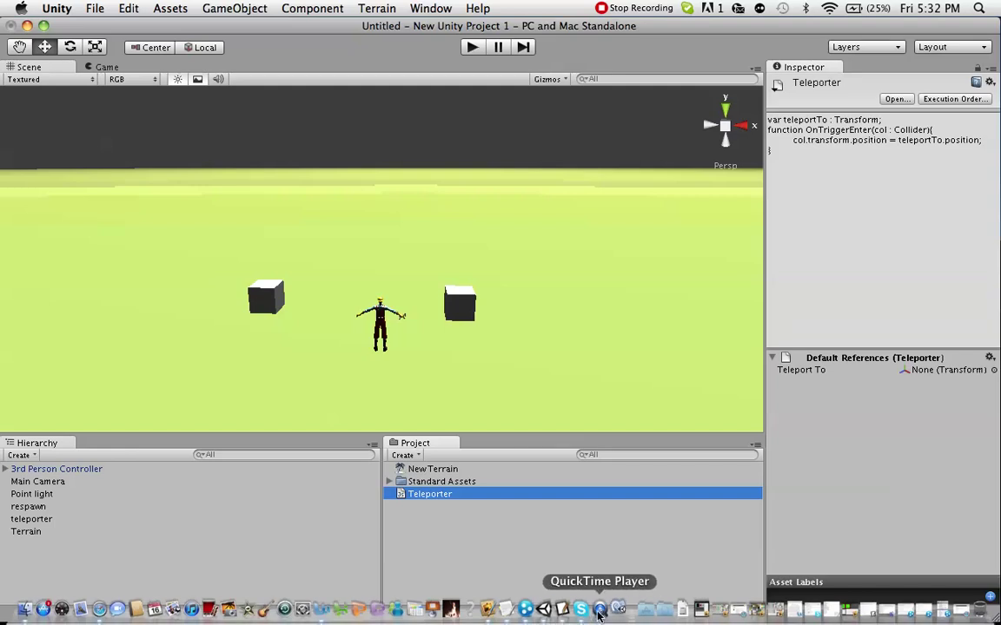
# Open Teleporter.js in Unitron, save it unchanged, and minimize the editor.
pyautogui.click(563, 612)
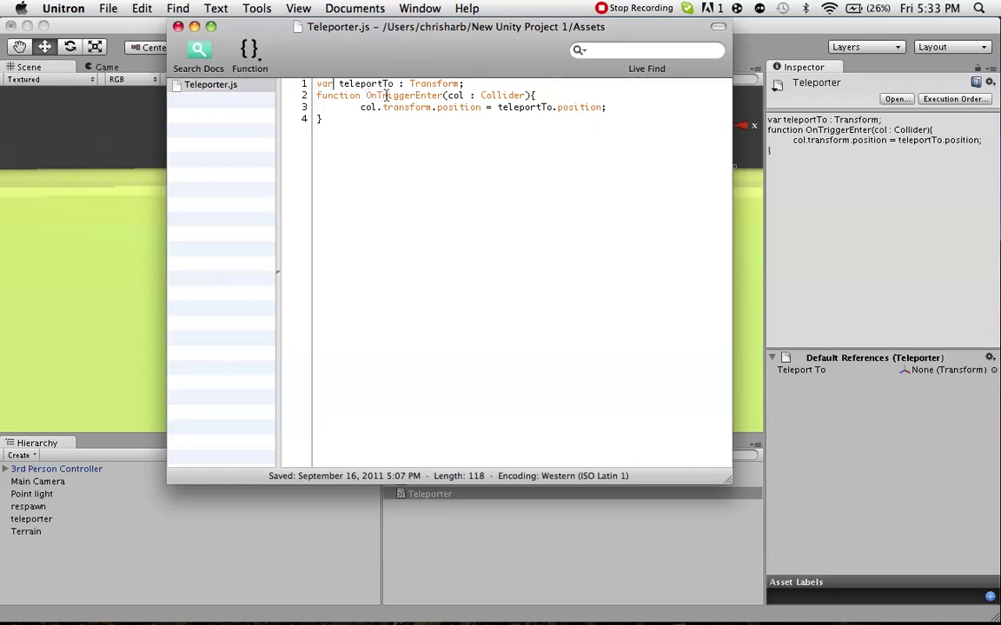
pyautogui.click(335, 85)
pyautogui.click(110, 8)
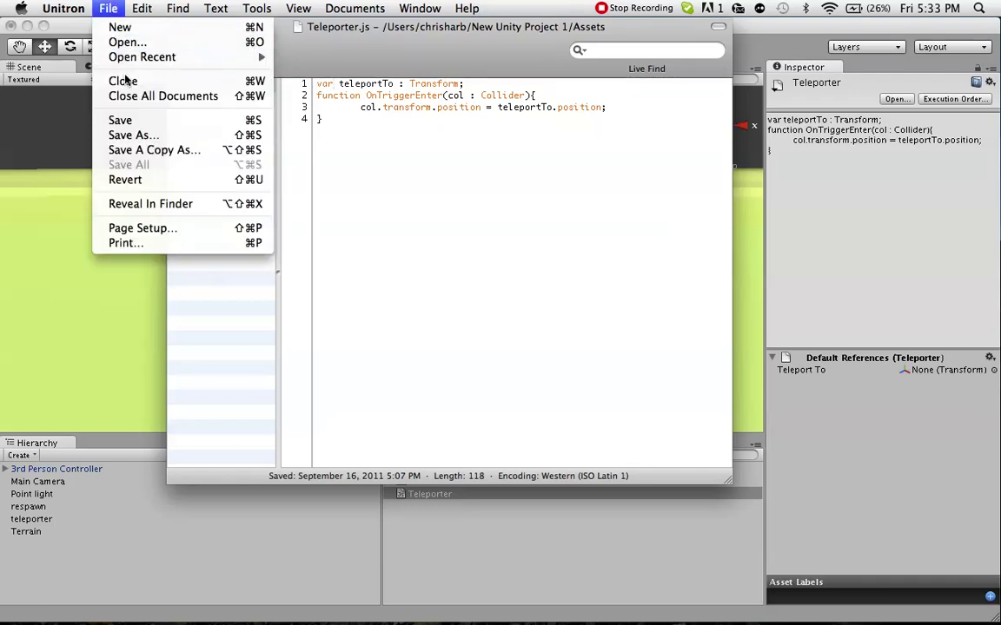
pyautogui.click(117, 121)
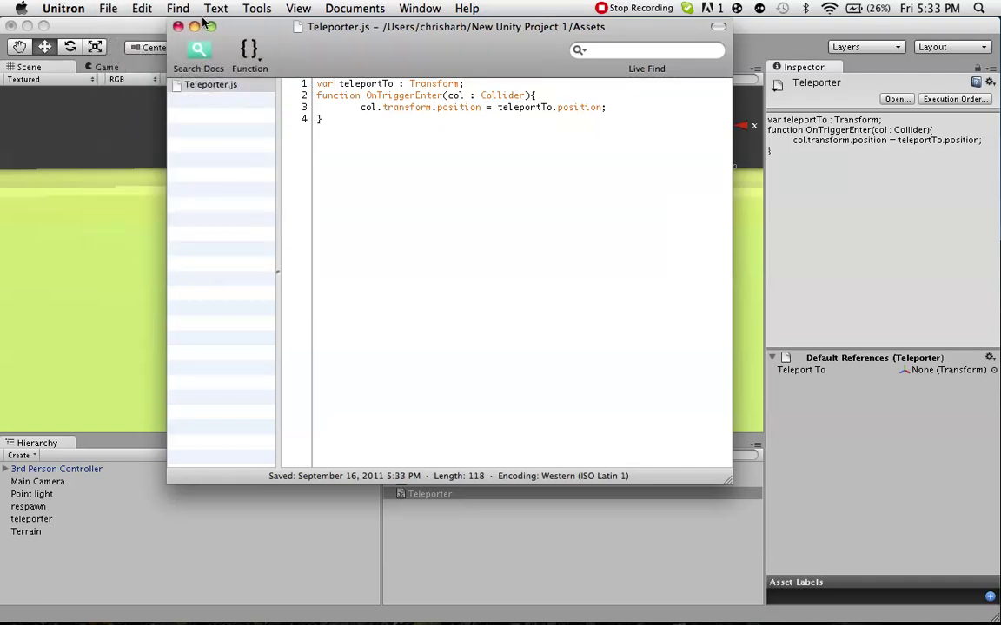
pyautogui.click(194, 26)
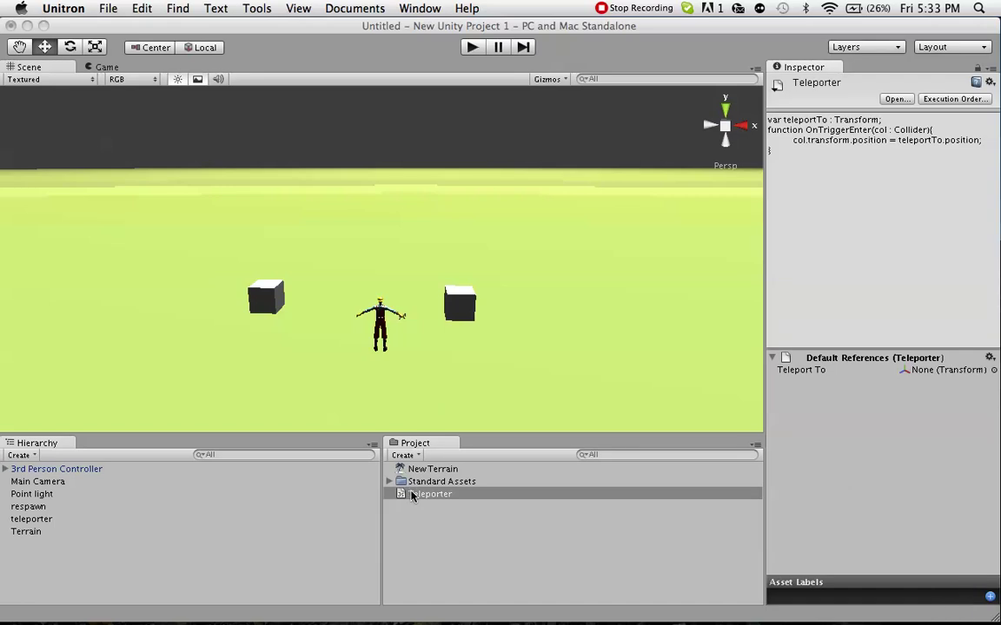
# Inspect the Teleporter script, then the respawn, teleporter and respawn cubes in turn.
pyautogui.click(412, 494)
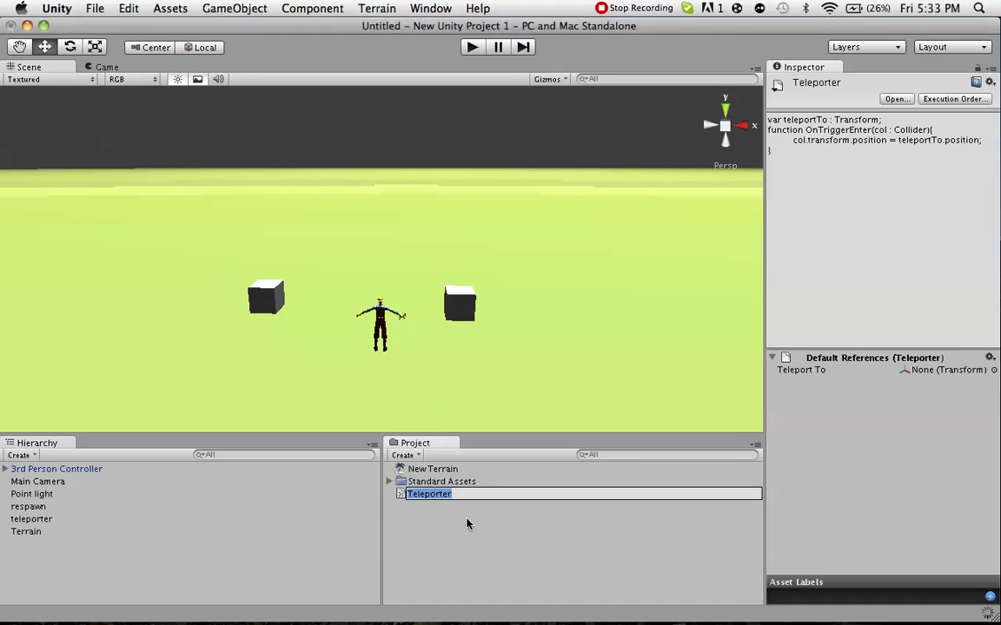
pyautogui.click(36, 503)
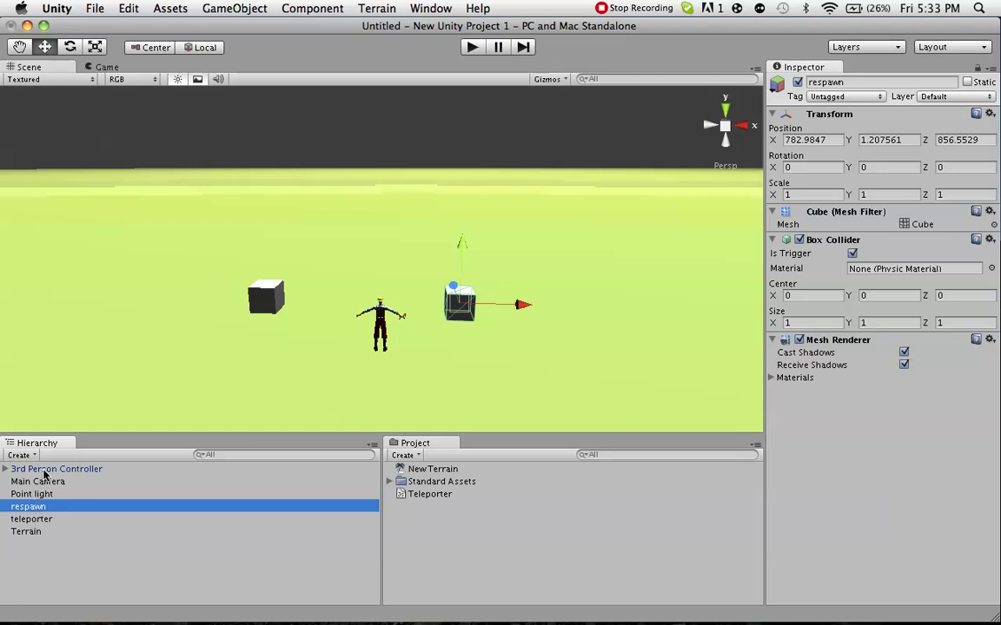
pyautogui.click(30, 519)
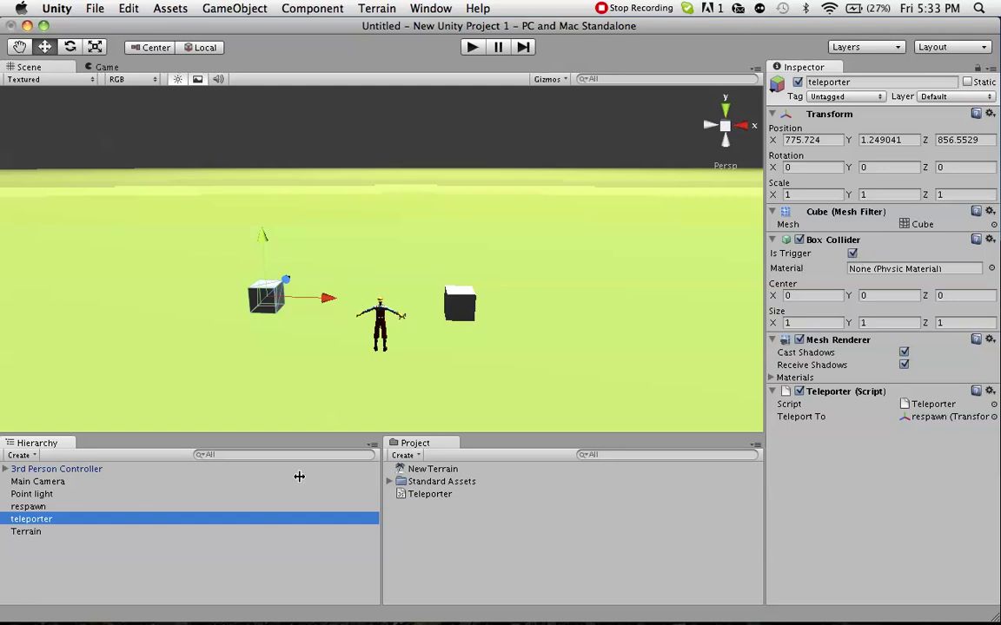
pyautogui.click(28, 506)
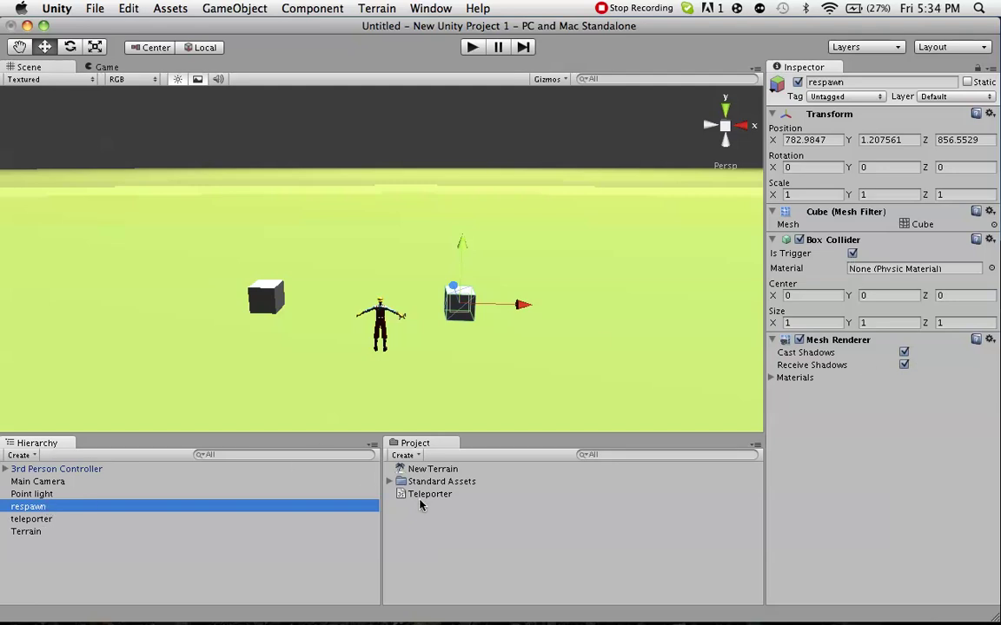
pyautogui.moveTo(535, 610)
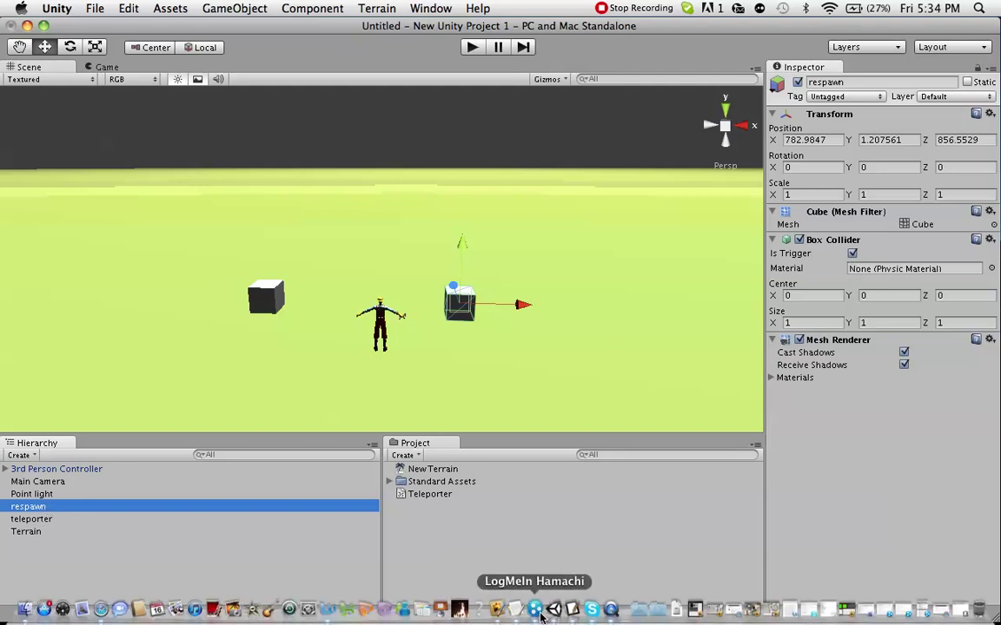
pyautogui.click(566, 612)
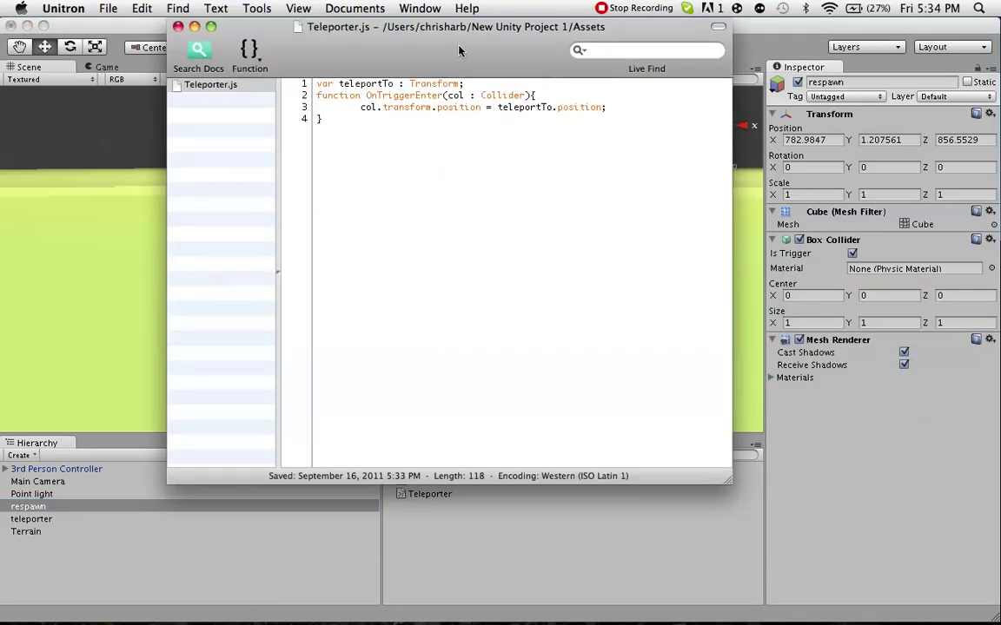
pyautogui.moveTo(473, 50); pyautogui.dragTo(396, 200)
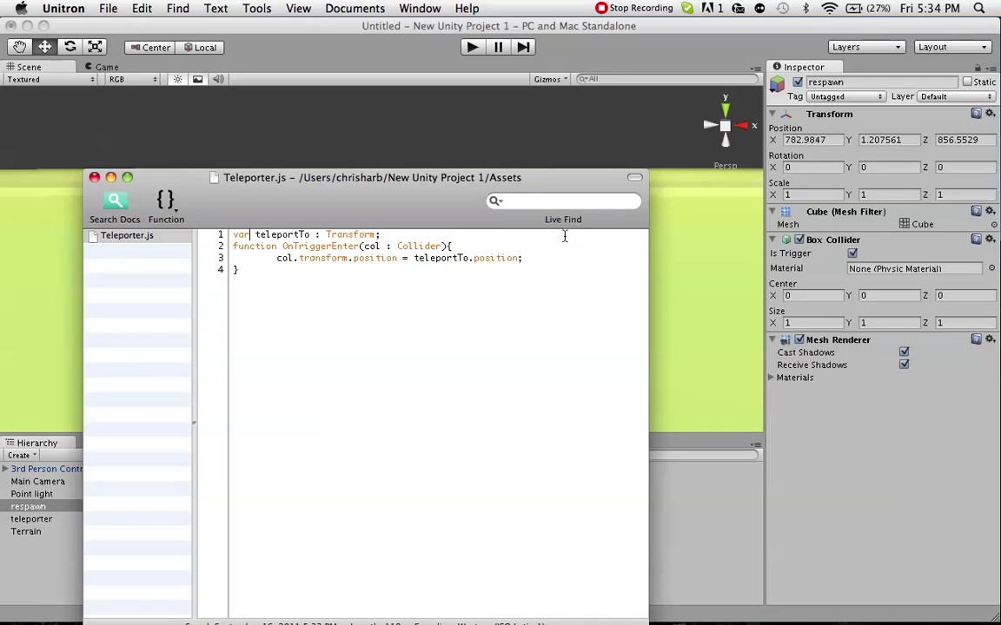
pyautogui.click(110, 177)
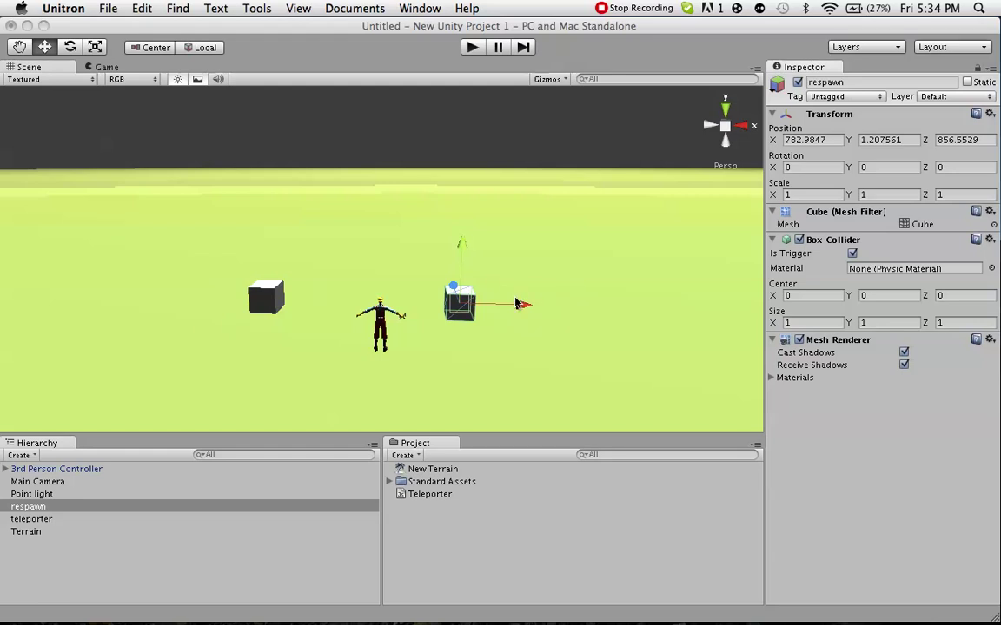
pyautogui.click(39, 520)
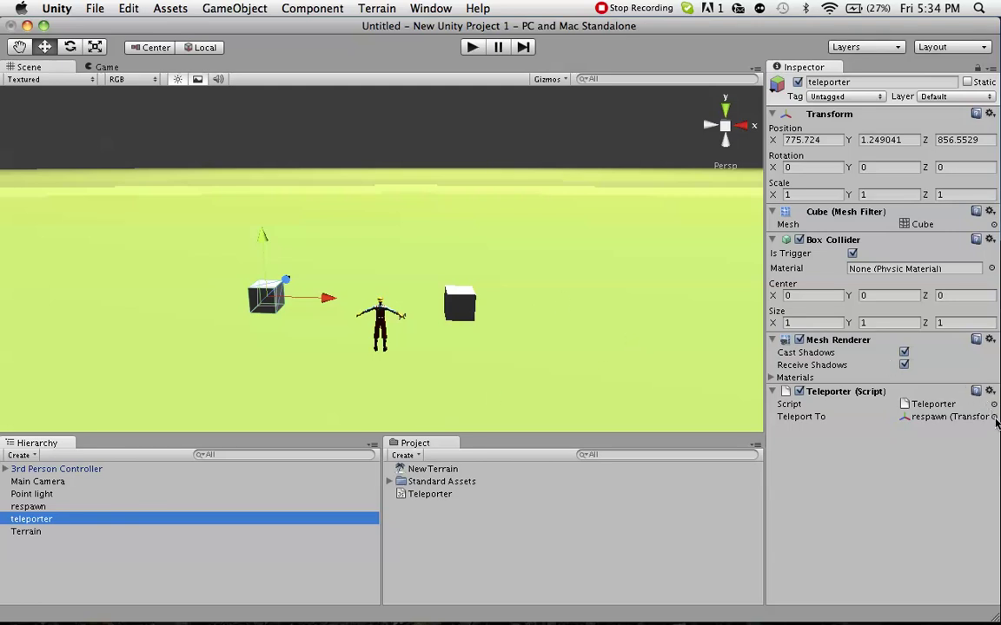
pyautogui.click(993, 417)
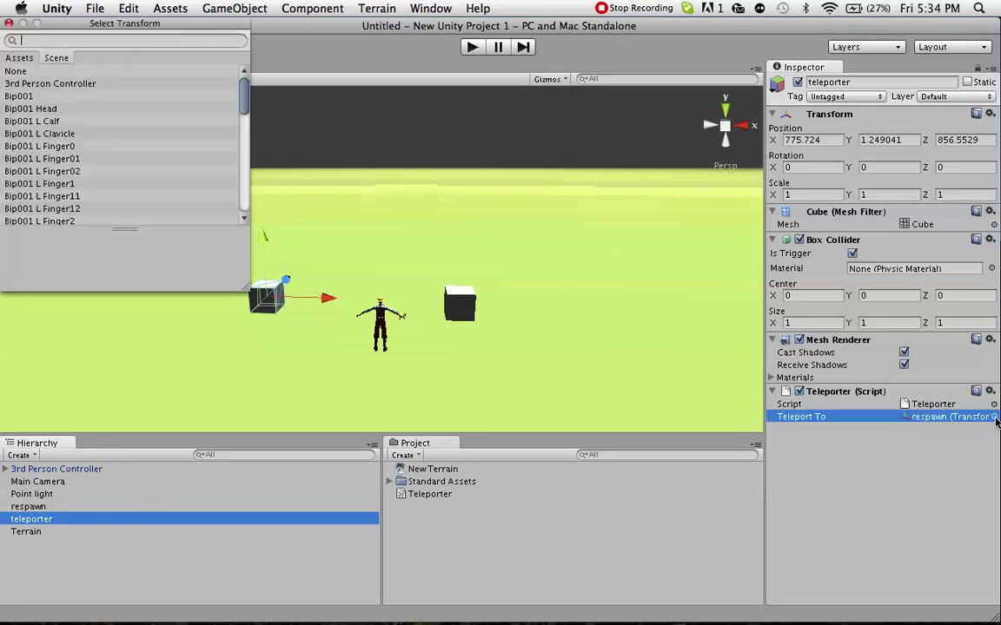
pyautogui.moveTo(244, 95); pyautogui.dragTo(246, 209)
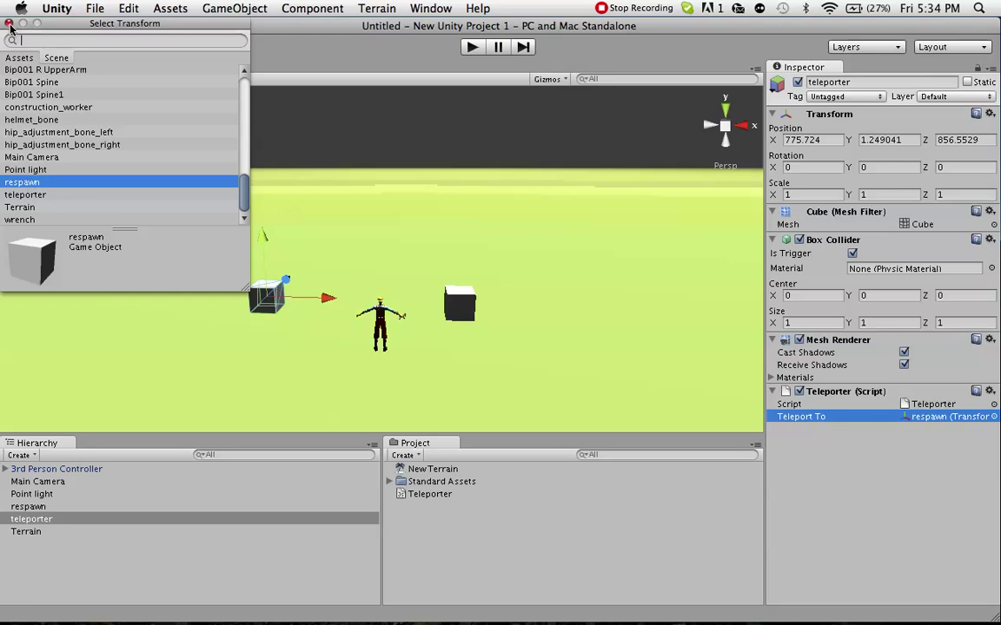
pyautogui.click(9, 23)
pyautogui.click(469, 308)
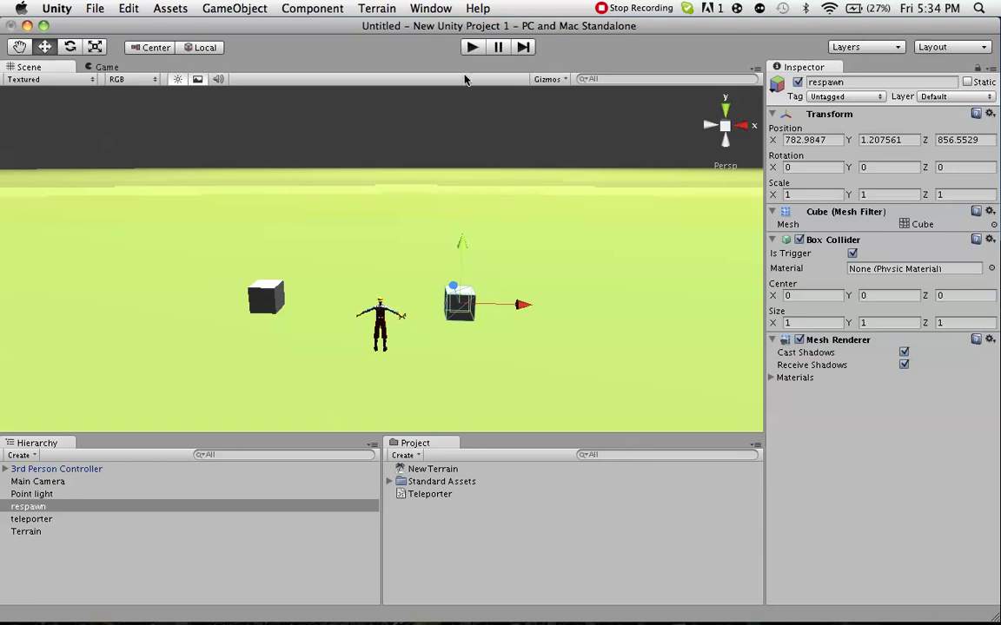
# Start the game with Cmd+P and walk and jump the character toward the cubes.
pyautogui.press('super+p')
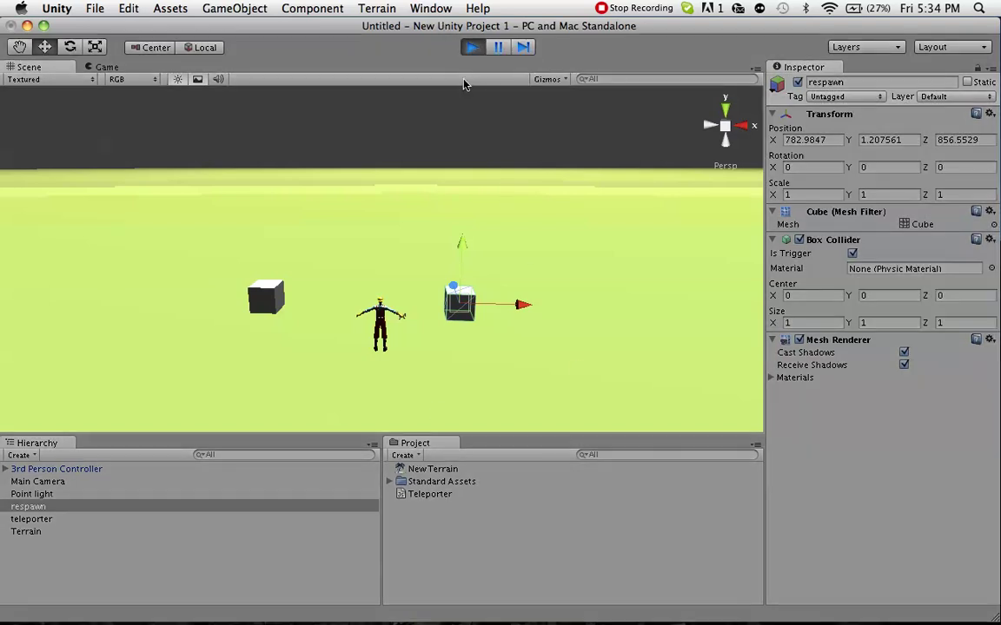
pyautogui.press('Up')
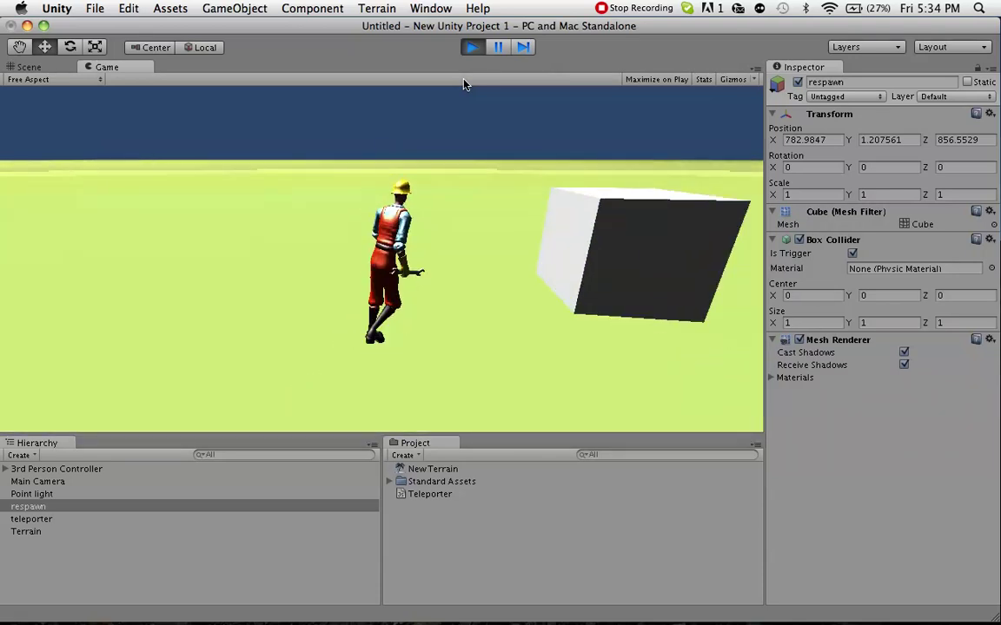
pyautogui.press('Down')
pyautogui.press('Left')
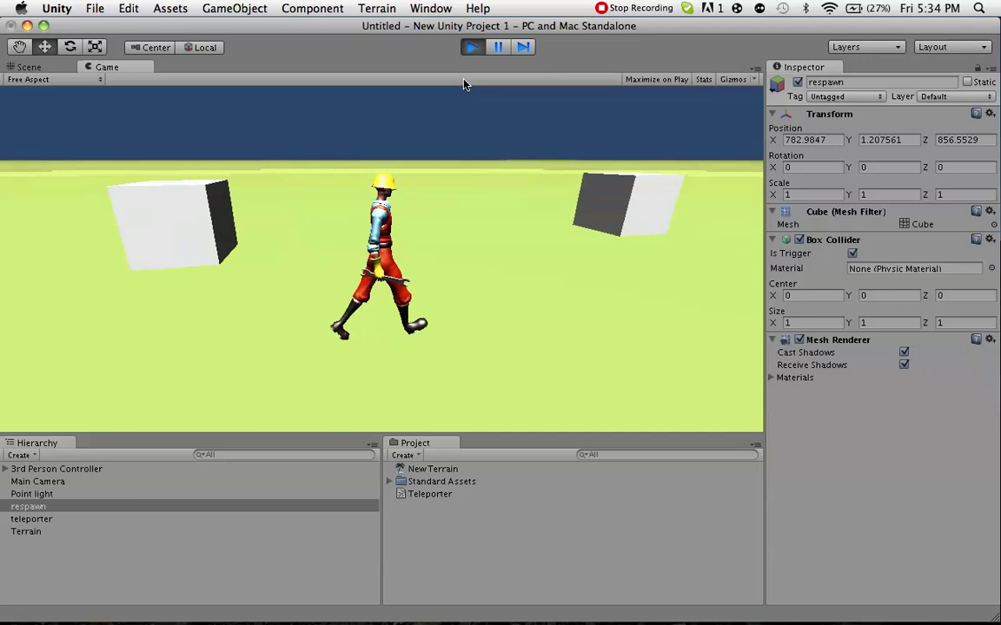
pyautogui.press('Up')
pyautogui.press('space')
pyautogui.press('Up')
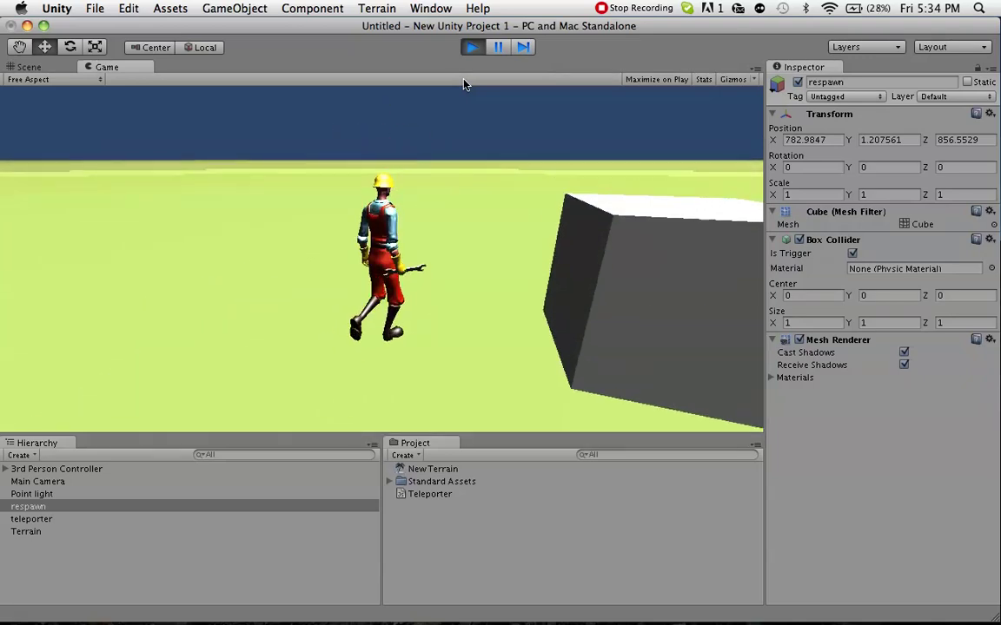